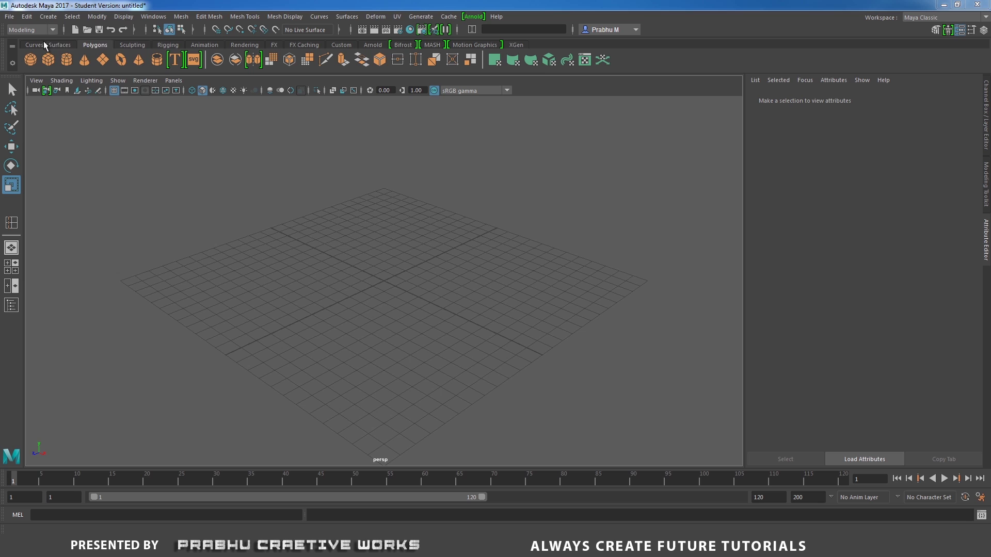
pyautogui.click(44, 18)
pyautogui.moveTo(73, 227)
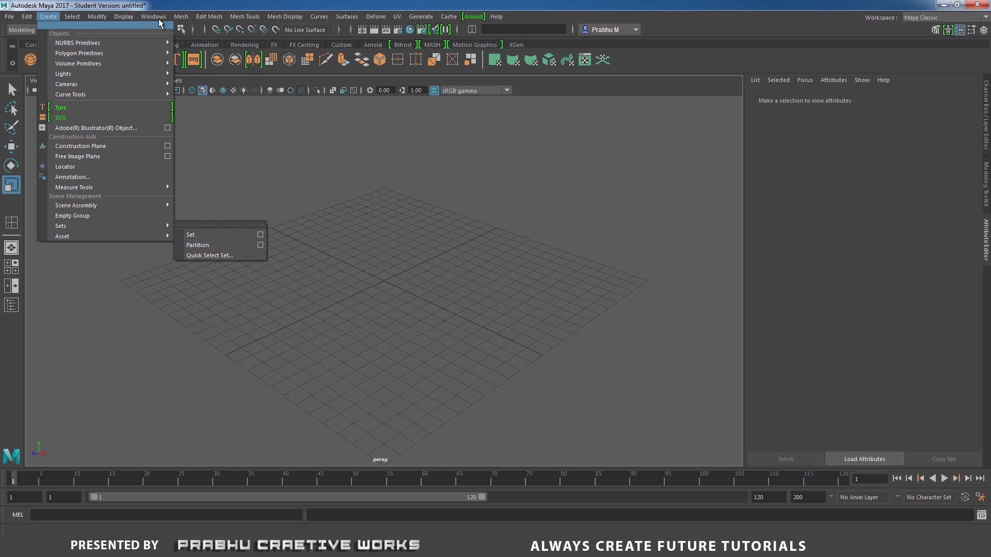
pyautogui.moveTo(192, 18)
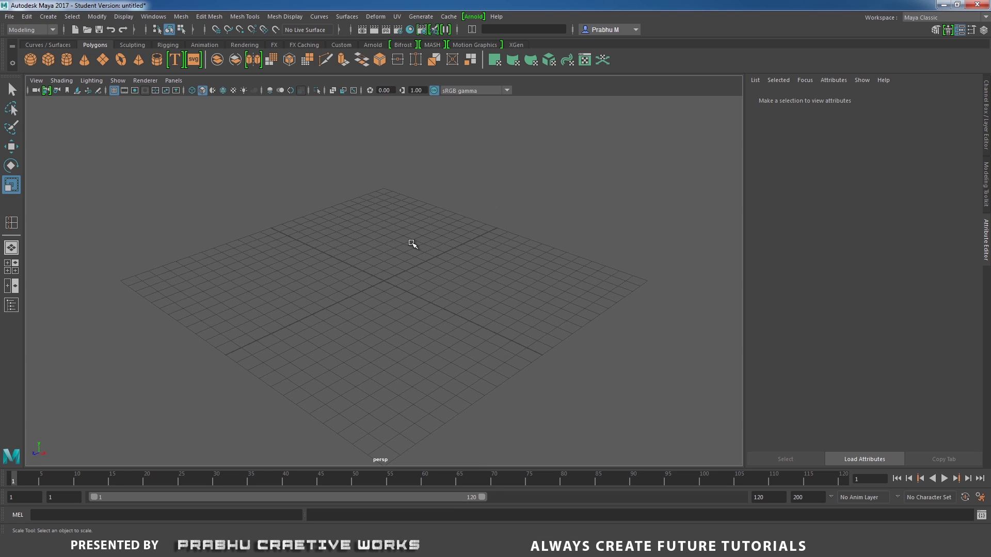
# Step: Create a polygon cylinder at the origin and scale it to about 2.211 × 3.544 × 2.211
pyautogui.click(48, 16)
pyautogui.moveTo(77, 53)
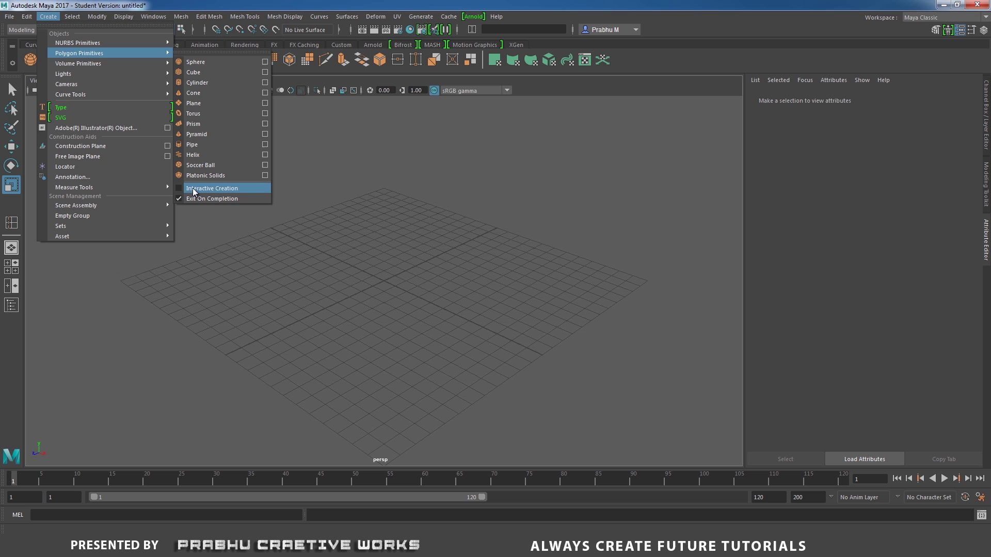
pyautogui.click(213, 82)
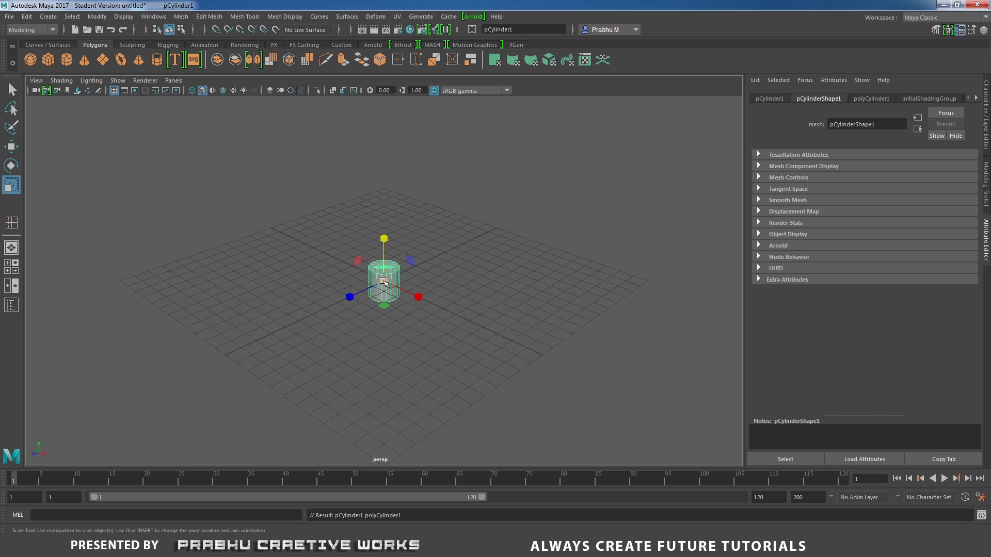
pyautogui.moveTo(384, 281); pyautogui.dragTo(383, 222)
# Step: In the wireframe front view, raise the cylinder about 3.53 units in Y so its base rests on the grid
pyautogui.press('space')
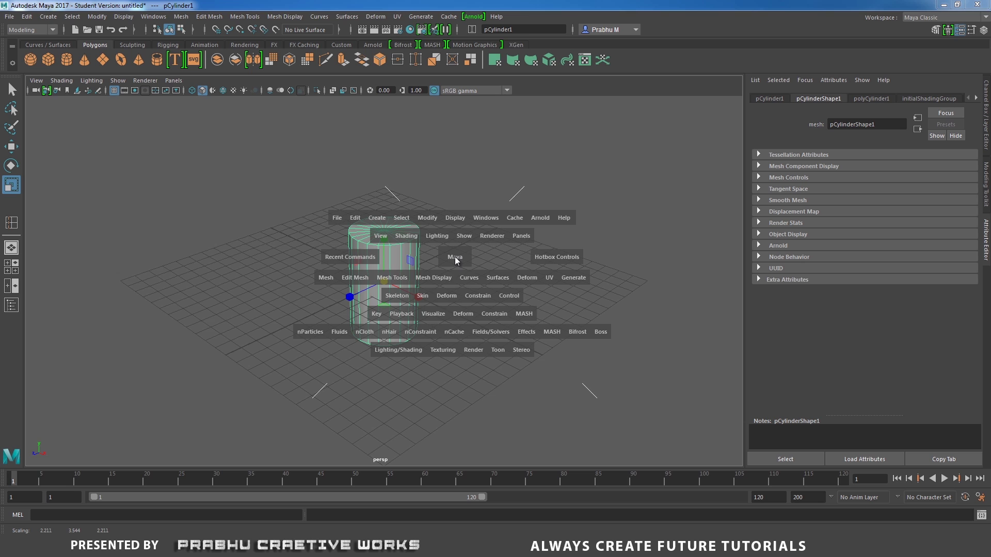
pyautogui.moveTo(450, 262); pyautogui.dragTo(453, 279)
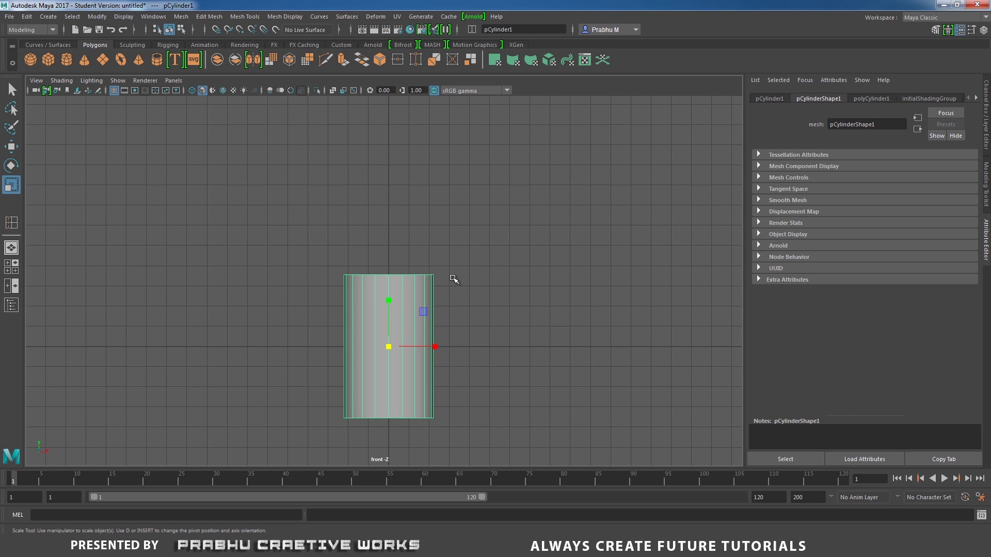
pyautogui.press('4')
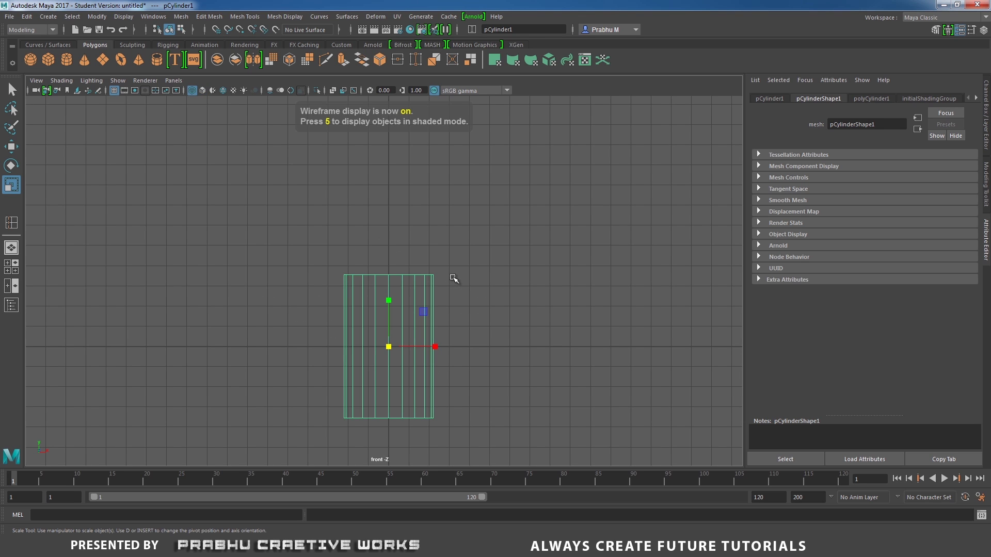
pyautogui.press('w')
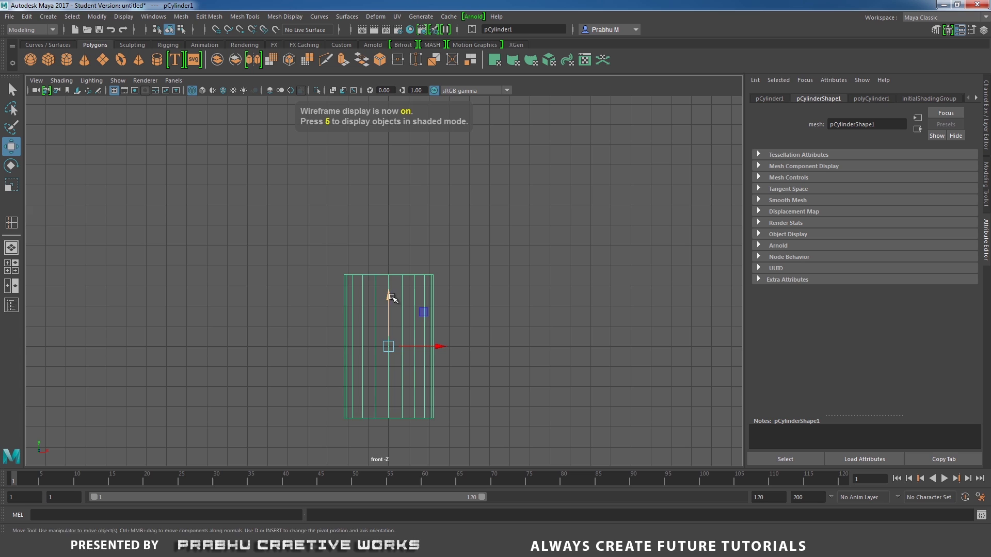
pyautogui.moveTo(389, 296); pyautogui.dragTo(403, 226)
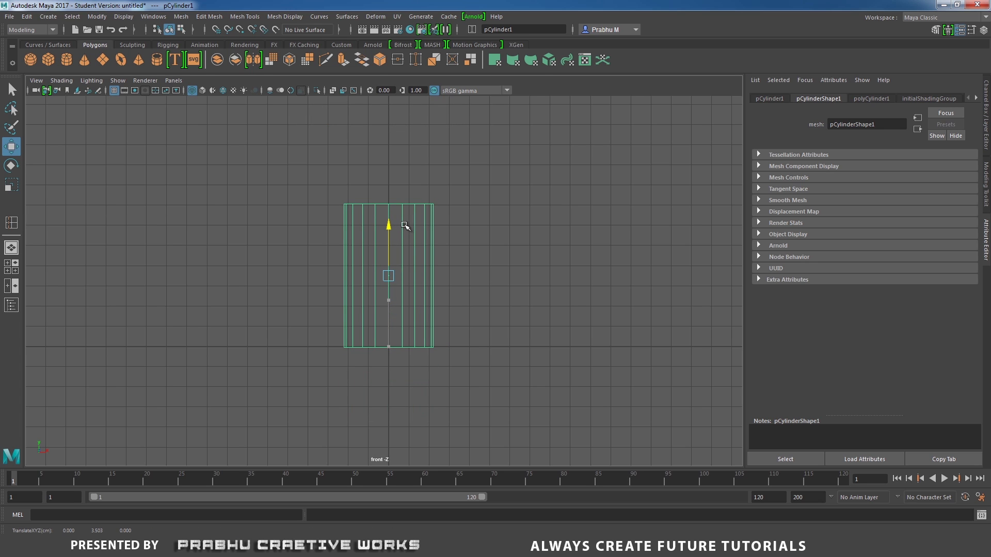
# Step: Select the cylinder's bottom ring of vertices and scale it uniformly inward to taper the body like a cup
pyautogui.rightClick(473, 239)
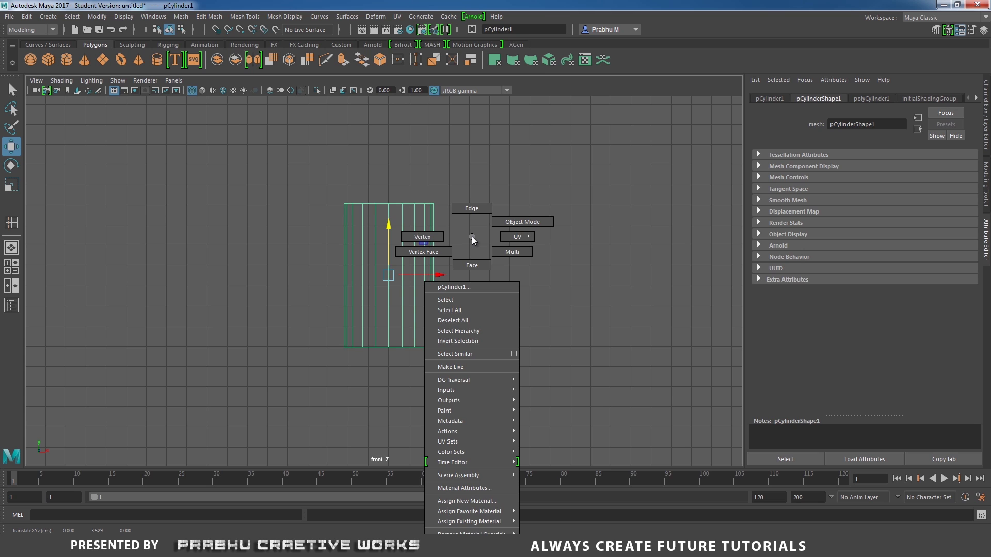
pyautogui.click(422, 237)
pyautogui.moveTo(286, 293); pyautogui.dragTo(551, 394)
pyautogui.press('r')
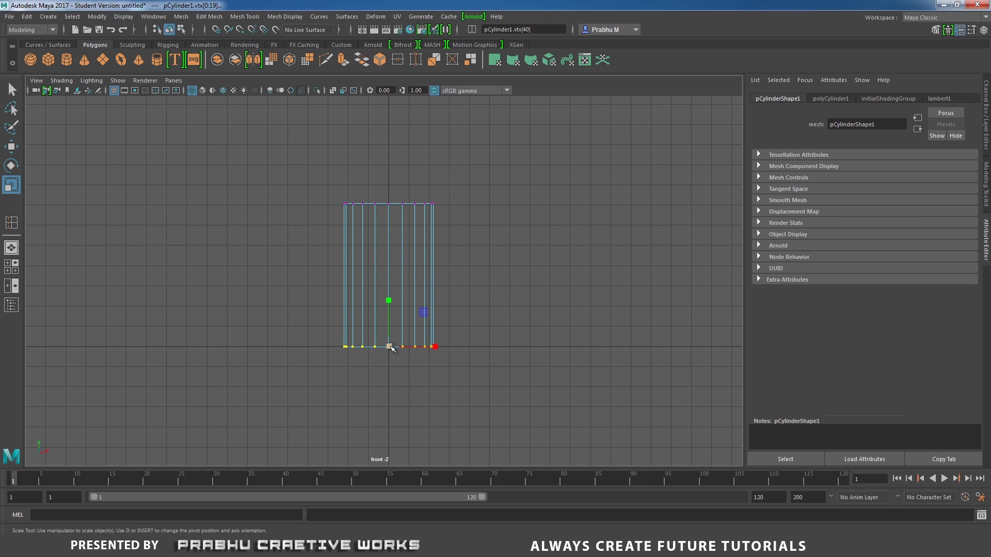
pyautogui.moveTo(390, 347); pyautogui.dragTo(377, 354)
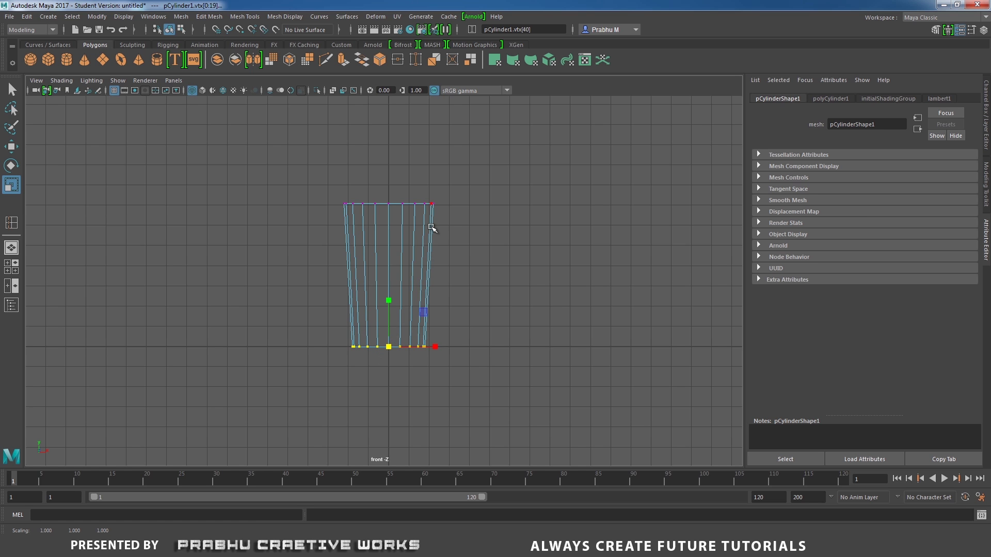
# Step: In the shaded perspective view, convert the top centre vertex to its faces and delete them to open the cup
pyautogui.press('space')
pyautogui.moveTo(432, 229); pyautogui.dragTo(435, 202)
pyautogui.scroll(5, 432, 232)
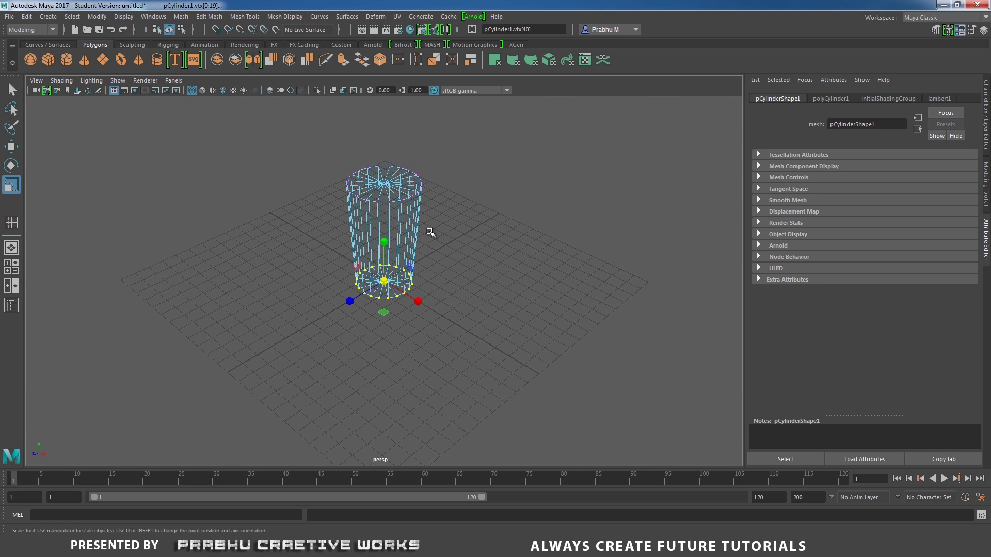
pyautogui.keyDown('alt'); pyautogui.moveTo(536, 202); pyautogui.dragTo(555, 290, button='middle'); pyautogui.keyUp('alt')
pyautogui.scroll(4, 568, 263)
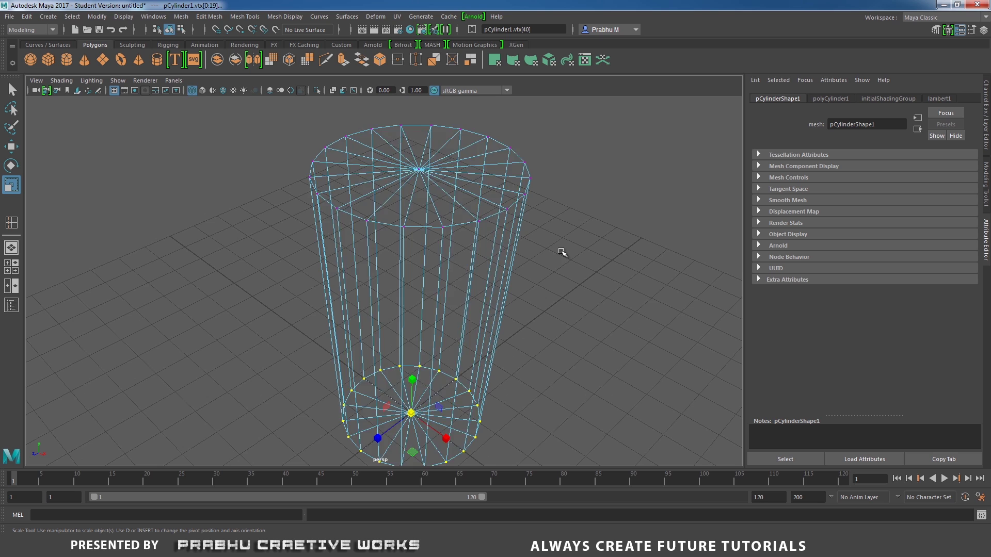
pyautogui.press('5')
pyautogui.moveTo(448, 174); pyautogui.dragTo(419, 172, button='right')
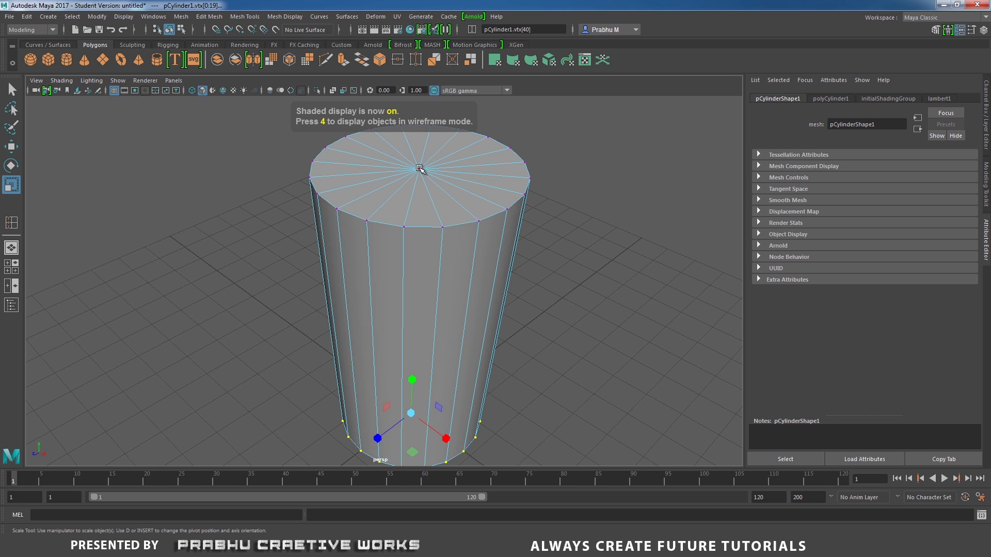
pyautogui.click(419, 169)
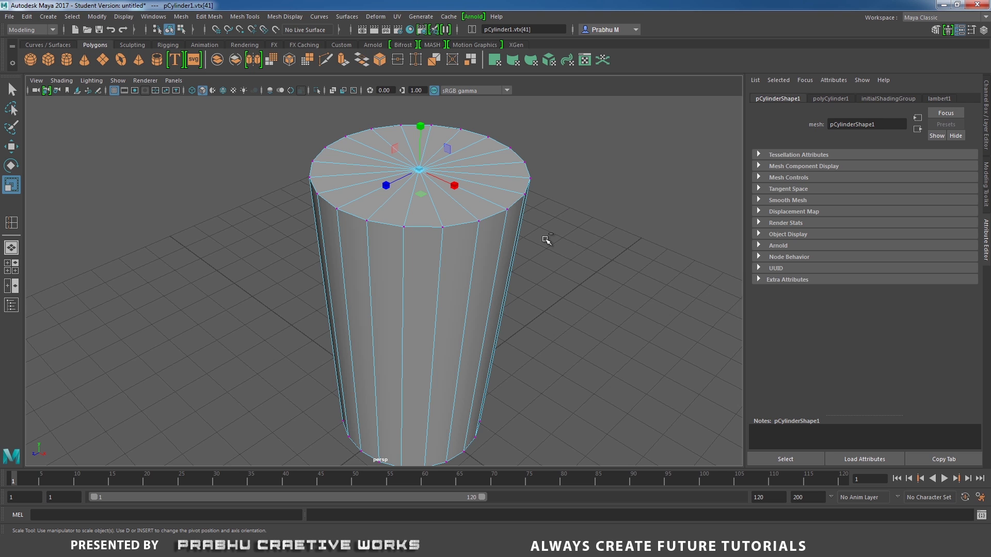
pyautogui.hotkey('ctrl', 'F11')
pyautogui.press('Delete')
# Step: Insert one edge loop just below the cup's rim and another just above its base
pyautogui.keyDown('alt'); pyautogui.moveTo(591, 252); pyautogui.dragTo(441, 242, button='right'); pyautogui.keyUp('alt')
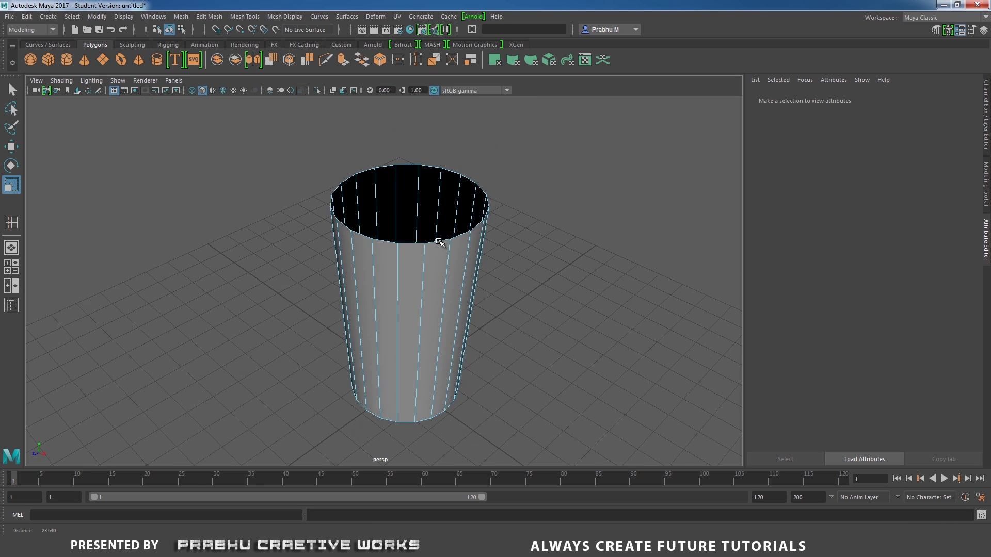
pyautogui.keyDown('alt'); pyautogui.moveTo(441, 242); pyautogui.dragTo(488, 228); pyautogui.keyUp('alt')
pyautogui.keyDown('alt'); pyautogui.moveTo(489, 228); pyautogui.dragTo(518, 236, button='right'); pyautogui.keyUp('alt')
pyautogui.moveTo(493, 179); pyautogui.dragTo(490, 204, button='right')
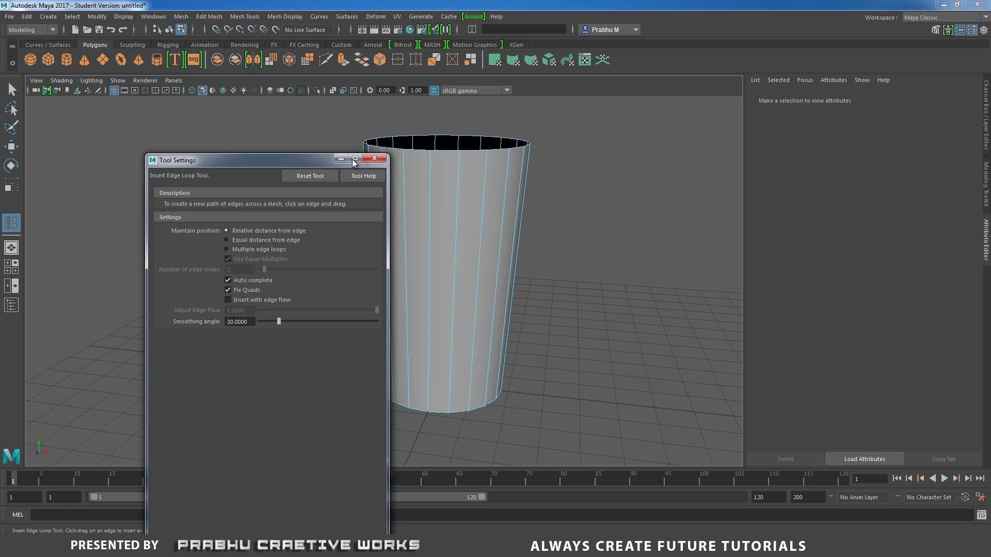
pyautogui.click(374, 158)
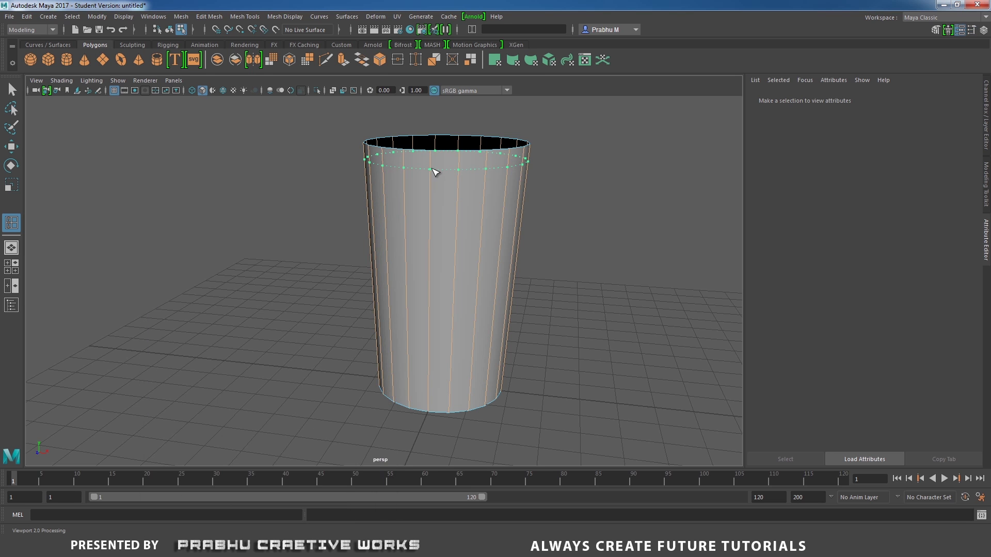
pyautogui.click(435, 173)
pyautogui.keyDown('alt'); pyautogui.moveTo(436, 181); pyautogui.dragTo(471, 360); pyautogui.keyUp('alt')
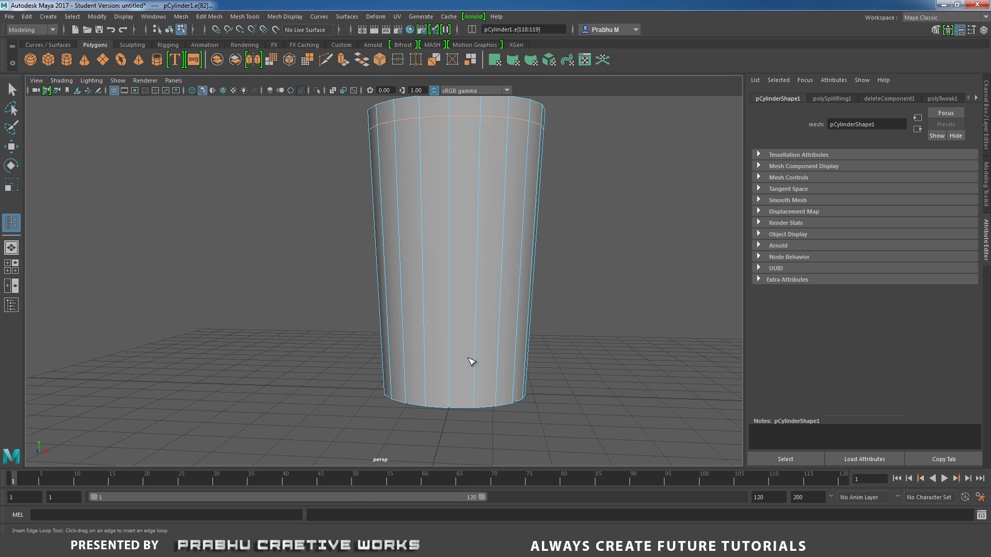
pyautogui.click(453, 388)
# Step: Select the edge loop around the cup's base perimeter and bevel it
pyautogui.keyDown('alt'); pyautogui.moveTo(612, 356); pyautogui.dragTo(497, 336); pyautogui.keyUp('alt')
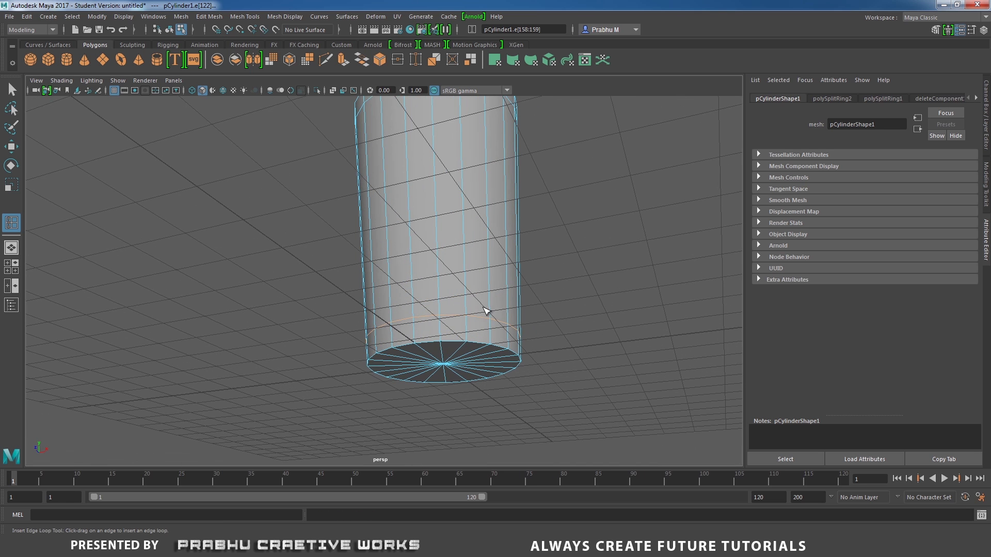
pyautogui.press('w')
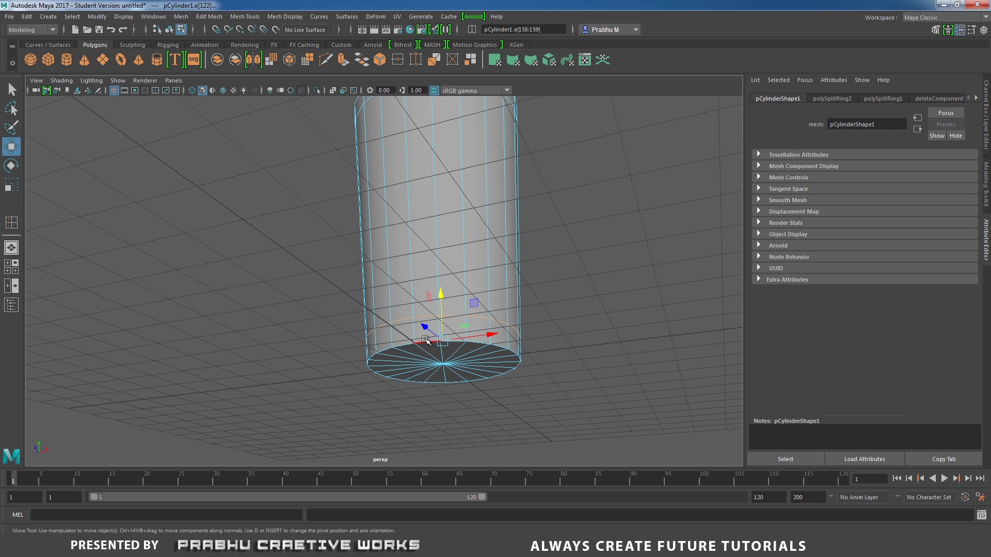
pyautogui.click(423, 341)
pyautogui.doubleClick(423, 341)
pyautogui.keyDown('shift'); pyautogui.moveTo(534, 332); pyautogui.dragTo(537, 330, button='right'); pyautogui.keyUp('shift')
pyautogui.keyDown('alt'); pyautogui.moveTo(537, 329); pyautogui.dragTo(524, 303); pyautogui.keyUp('alt')
pyautogui.keyDown('alt'); pyautogui.moveTo(525, 303); pyautogui.dragTo(591, 245, button='right'); pyautogui.keyUp('alt')
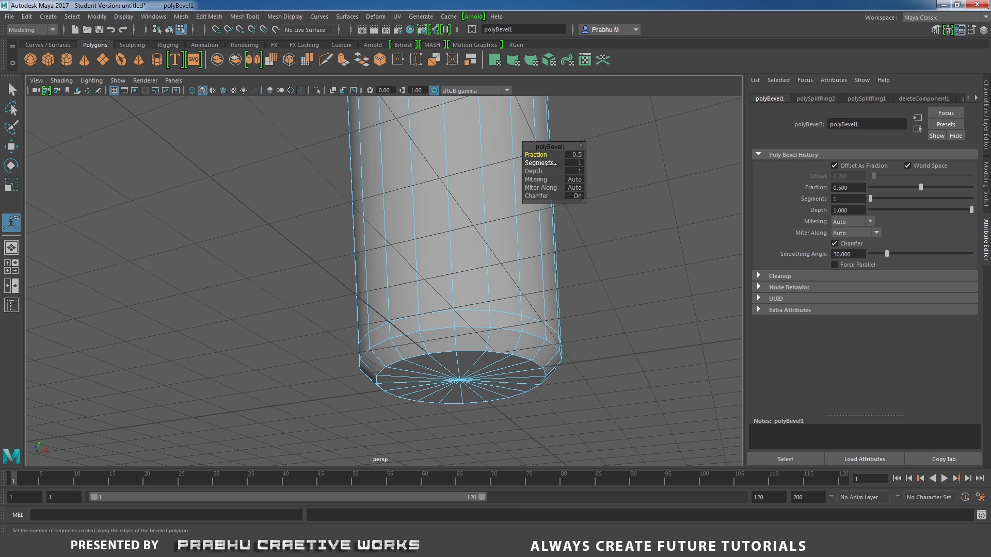
# Step: Set the base bevel's fraction to 0.1 and its segments to 2
pyautogui.moveTo(541, 158); pyautogui.dragTo(540, 160)
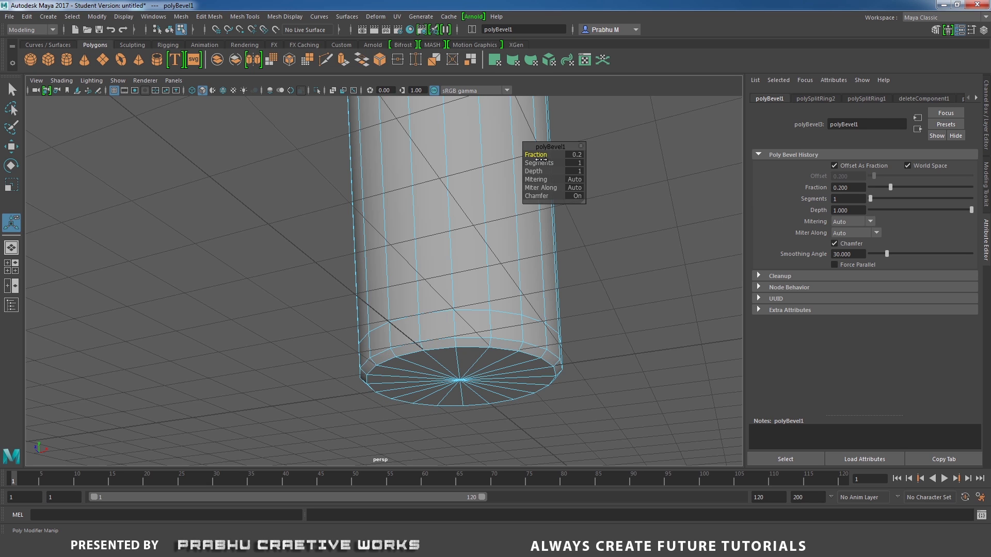
pyautogui.click(575, 155)
pyautogui.write('0.1')
pyautogui.press('Return')
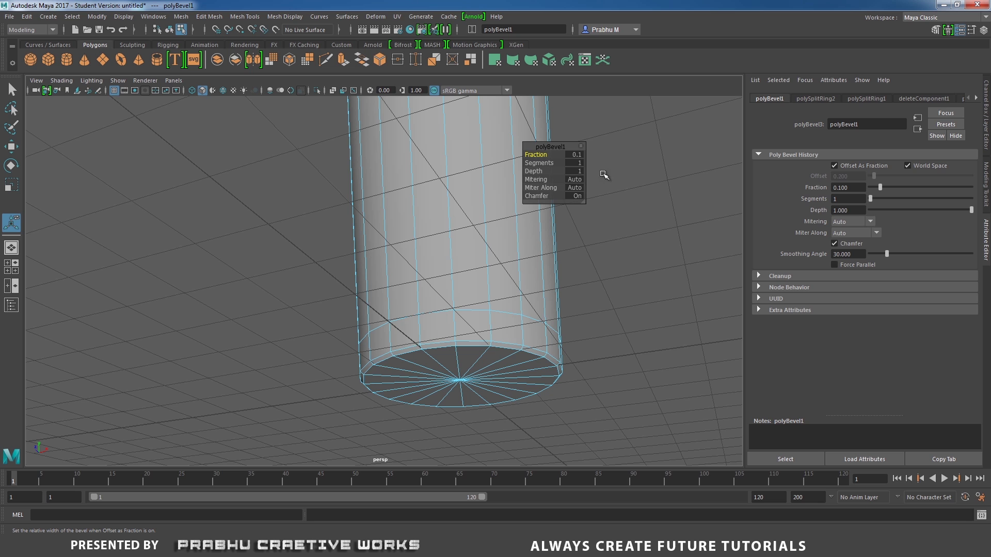
pyautogui.click(572, 163)
pyautogui.write('2')
pyautogui.press('Return')
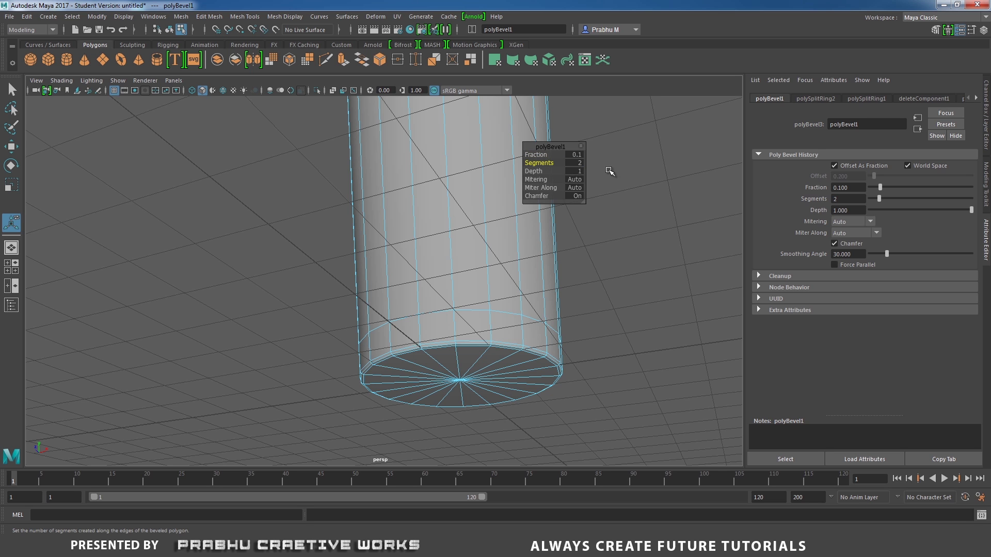
# Step: Return the cup to object mode and frame the whole body in a side-on perspective view
pyautogui.moveTo(469, 195); pyautogui.dragTo(521, 155, button='right')
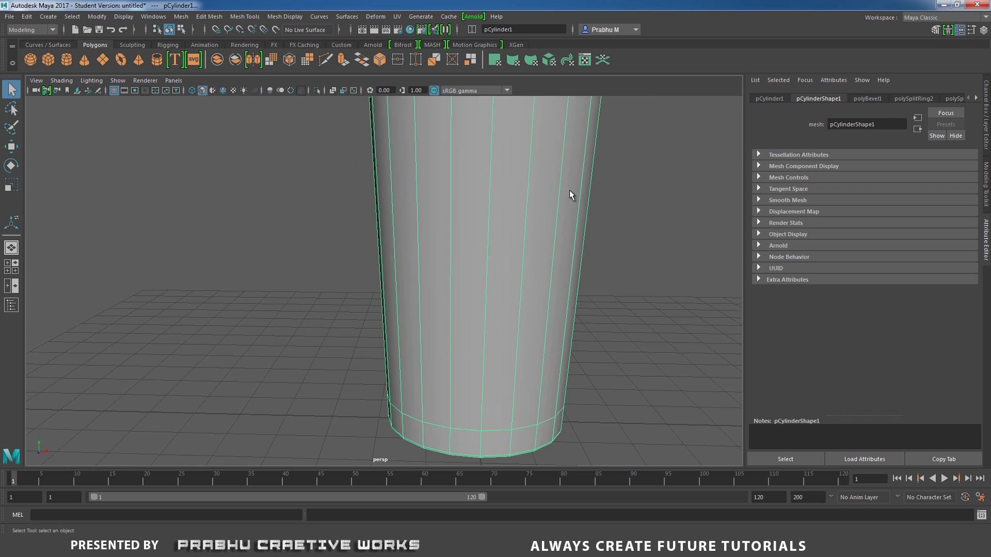
pyautogui.keyDown('alt'); pyautogui.moveTo(569, 190); pyautogui.dragTo(526, 183, button='right'); pyautogui.keyUp('alt')
pyautogui.keyDown('alt'); pyautogui.moveTo(526, 183); pyautogui.dragTo(504, 212, button='middle'); pyautogui.keyUp('alt')
pyautogui.keyDown('alt'); pyautogui.moveTo(504, 212); pyautogui.dragTo(510, 190); pyautogui.keyUp('alt')
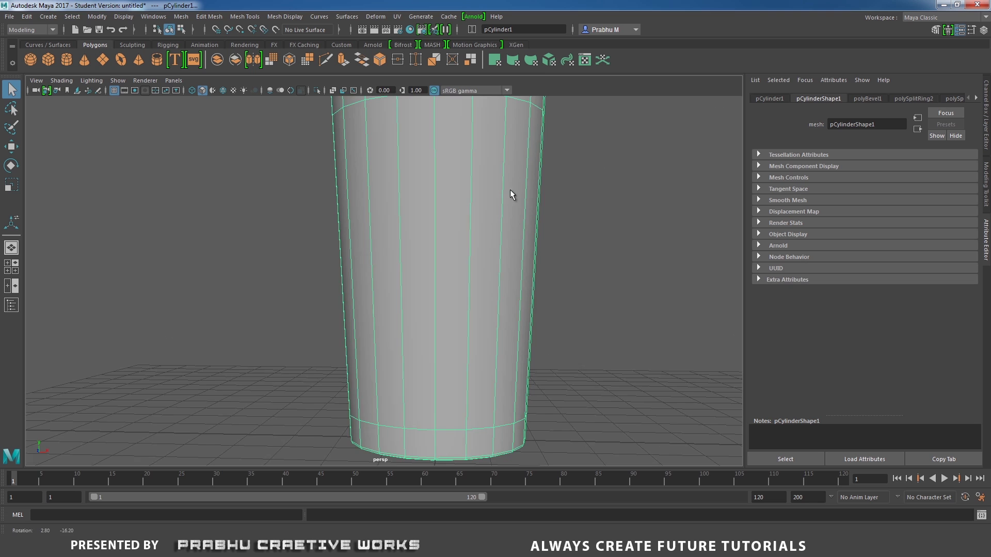
pyautogui.keyDown('alt'); pyautogui.moveTo(510, 190); pyautogui.dragTo(320, 201, button='right'); pyautogui.keyUp('alt')
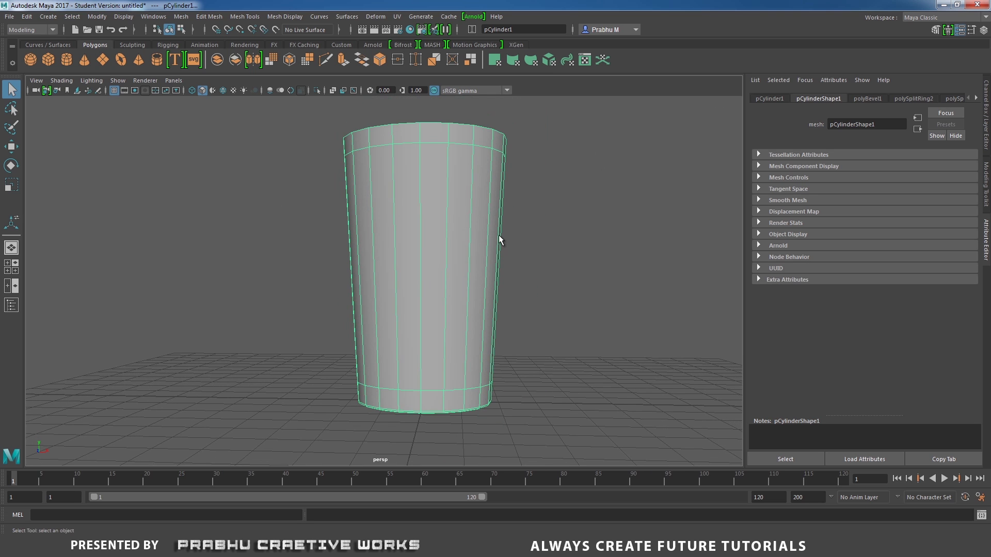
# Step: Insert 10 evenly spaced edge loops along the cup's wall between the upper and lower loops, using the Multiple edge loops option
pyautogui.keyDown('shift'); pyautogui.moveTo(499, 236); pyautogui.dragTo(473, 250, button='right'); pyautogui.keyUp('shift')
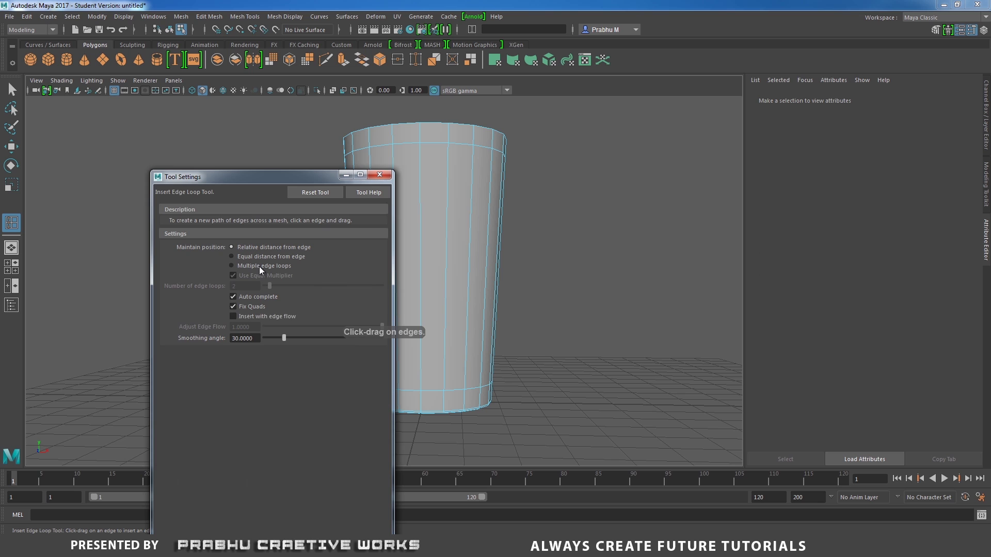
pyautogui.click(232, 265)
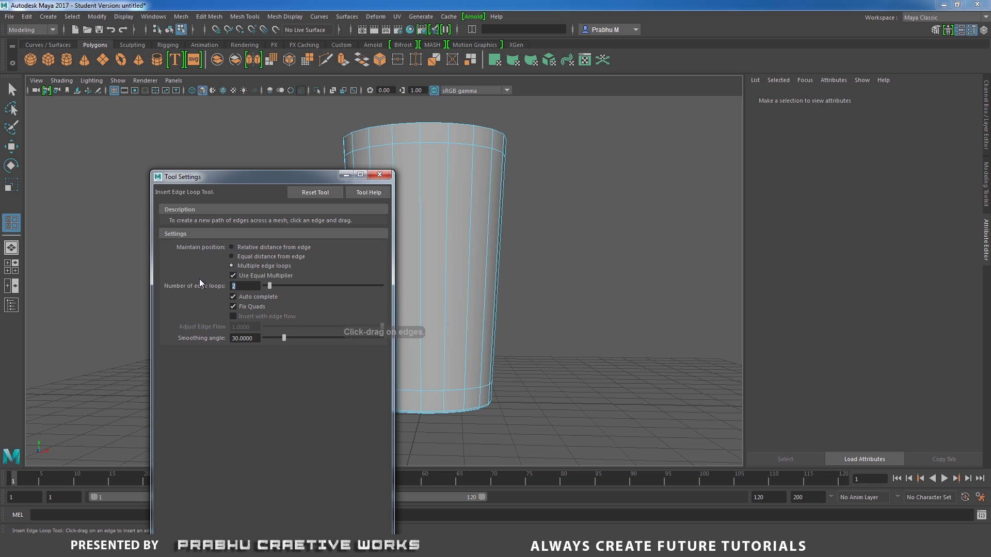
pyautogui.write('10')
pyautogui.press('Return')
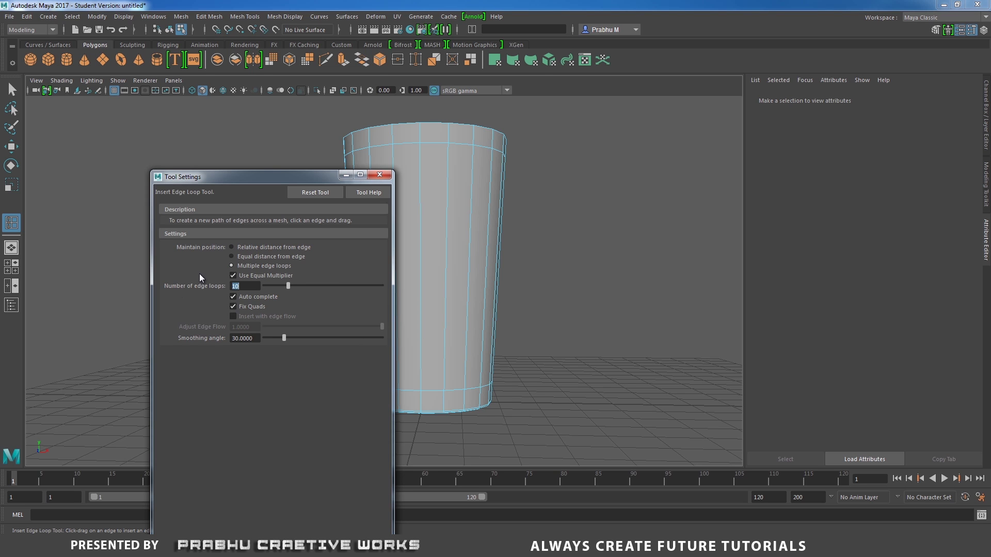
pyautogui.click(381, 175)
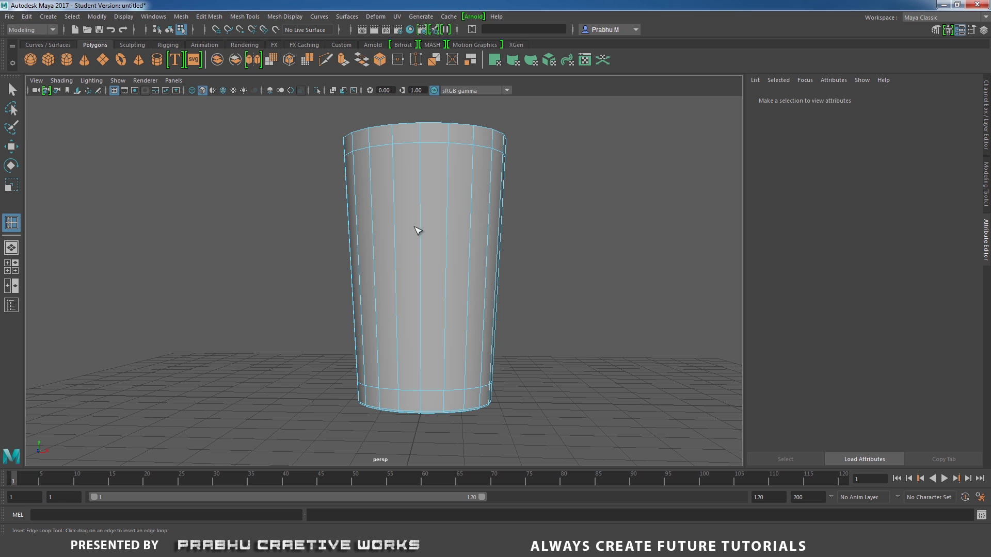
pyautogui.click(418, 241)
pyautogui.keyDown('alt'); pyautogui.moveTo(414, 241); pyautogui.dragTo(338, 181); pyautogui.keyUp('alt')
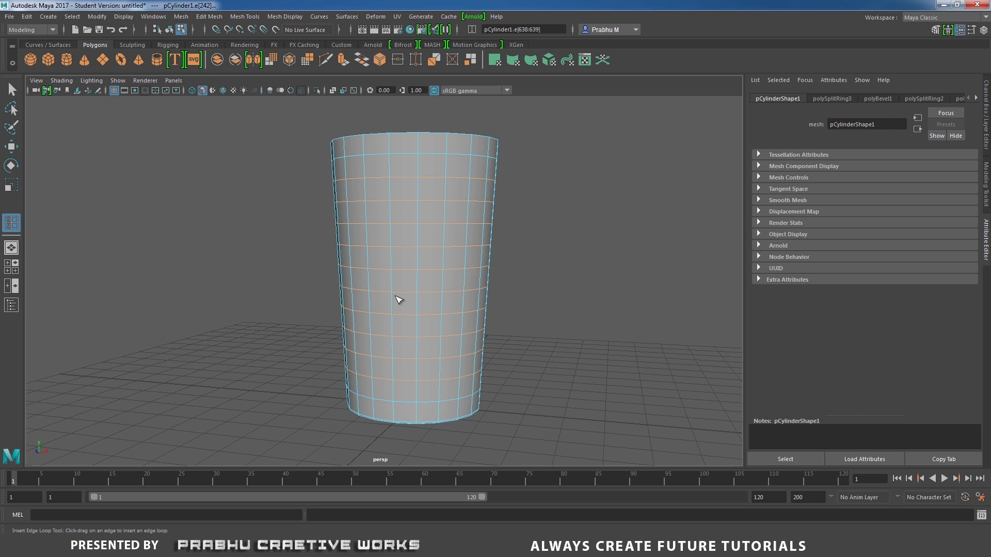
pyautogui.press('w')
pyautogui.keyDown('alt'); pyautogui.moveTo(506, 215); pyautogui.dragTo(404, 225, button='right'); pyautogui.keyUp('alt')
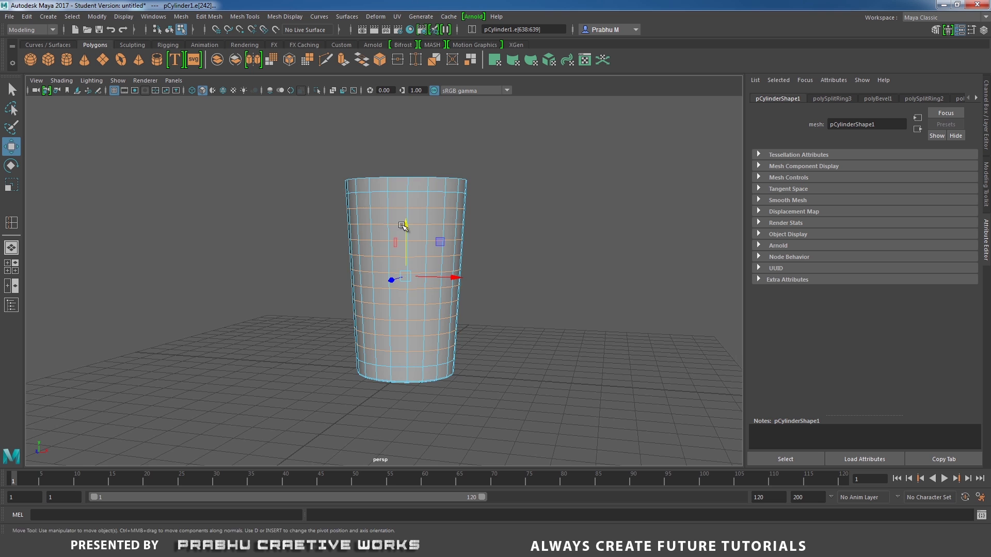
# Step: Clear the edge selection and examine the spacing of the cup's wall loops in the front and perspective views
pyautogui.keyDown('alt'); pyautogui.moveTo(405, 225); pyautogui.dragTo(414, 249); pyautogui.keyUp('alt')
pyautogui.keyDown('alt'); pyautogui.moveTo(415, 249); pyautogui.dragTo(445, 248, button='right'); pyautogui.keyUp('alt')
pyautogui.press('space')
pyautogui.moveTo(445, 249); pyautogui.dragTo(445, 269)
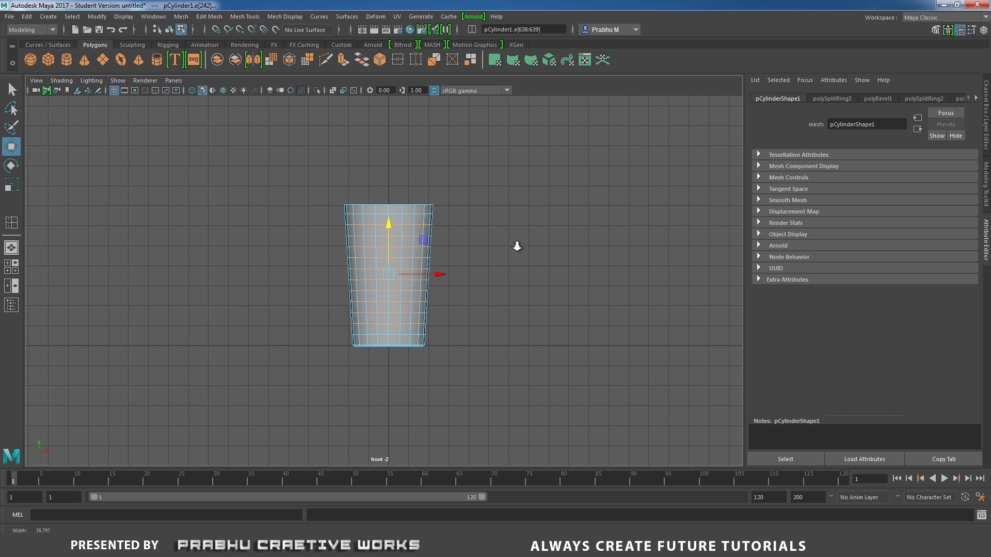
pyautogui.keyDown('alt'); pyautogui.moveTo(517, 246); pyautogui.dragTo(588, 230, button='right'); pyautogui.keyUp('alt')
pyautogui.keyDown('alt'); pyautogui.moveTo(561, 214); pyautogui.dragTo(583, 205, button='middle'); pyautogui.keyUp('alt')
pyautogui.click(594, 197)
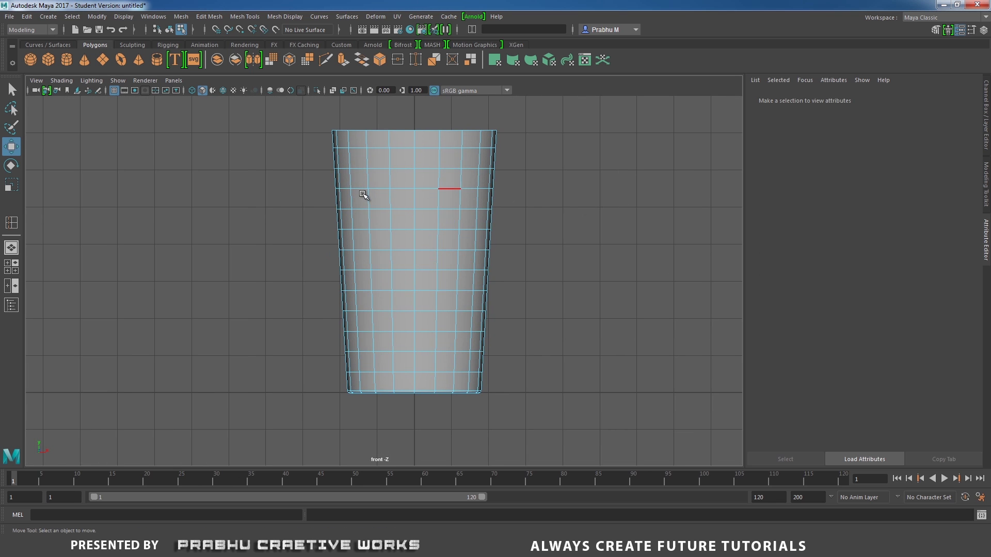
pyautogui.press('space')
pyautogui.moveTo(465, 213); pyautogui.dragTo(447, 245)
pyautogui.keyDown('alt'); pyautogui.moveTo(447, 244); pyautogui.dragTo(505, 284, button='right'); pyautogui.keyUp('alt')
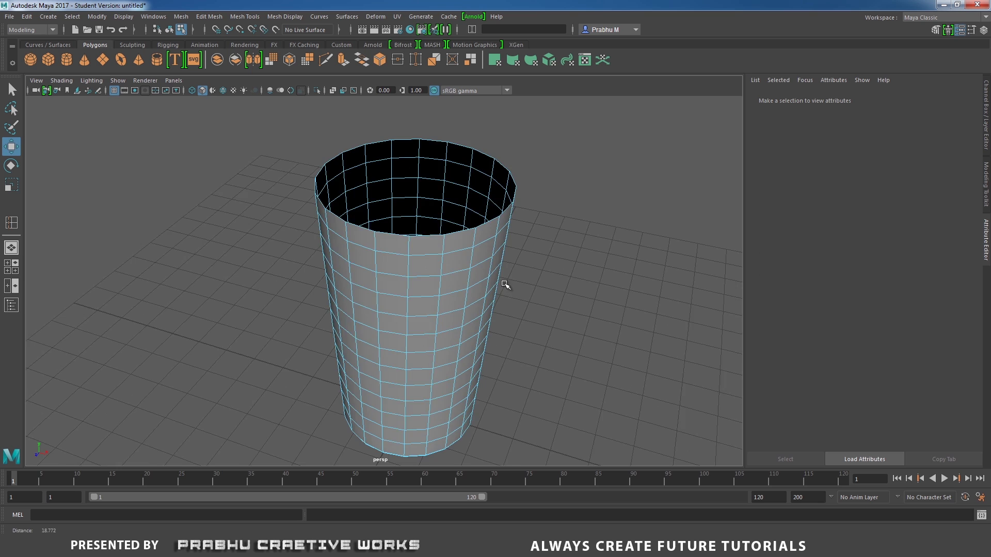
pyautogui.keyDown('alt'); pyautogui.moveTo(505, 284); pyautogui.dragTo(436, 210); pyautogui.keyUp('alt')
pyautogui.doubleClick(414, 190)
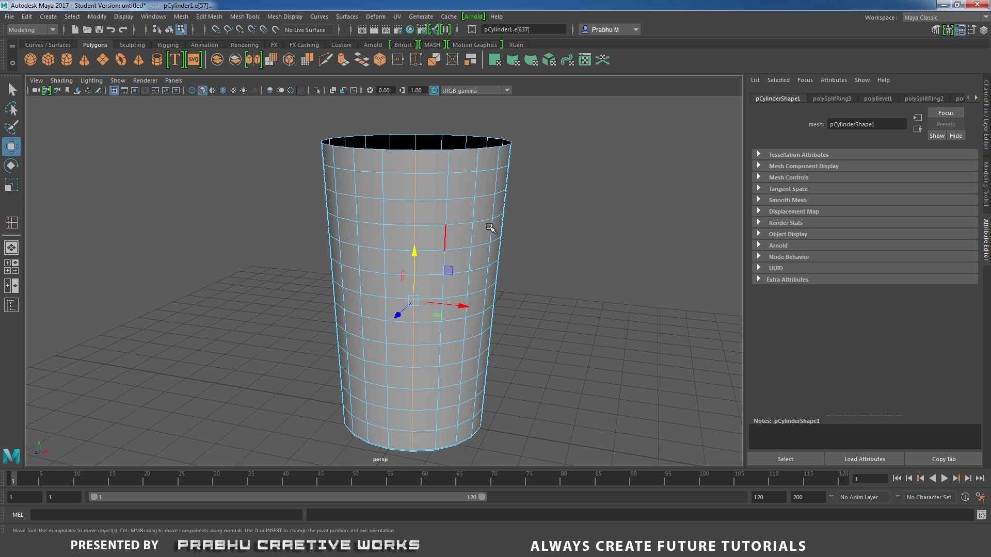
pyautogui.keyDown('alt'); pyautogui.moveTo(489, 227); pyautogui.dragTo(405, 352); pyautogui.keyUp('alt')
pyautogui.click(610, 247)
# Step: Select four adjacent vertical edge runs on the cup's wall, each spanning only from the upper to the lower horizontal loop
pyautogui.click(429, 178)
pyautogui.doubleClick(410, 384)
pyautogui.keyDown('alt'); pyautogui.moveTo(363, 230); pyautogui.dragTo(361, 191); pyautogui.keyUp('alt')
pyautogui.keyDown('shift'); pyautogui.click(357, 182); pyautogui.keyUp('shift')
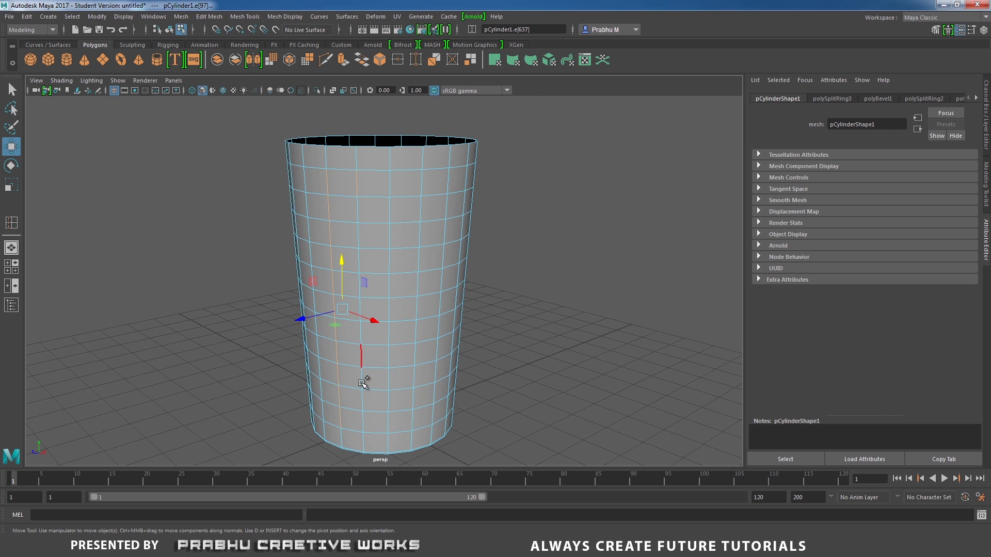
pyautogui.keyDown('shift'); pyautogui.doubleClick(394, 192); pyautogui.keyUp('shift')
pyautogui.keyDown('shift'); pyautogui.doubleClick(393, 420); pyautogui.keyUp('shift')
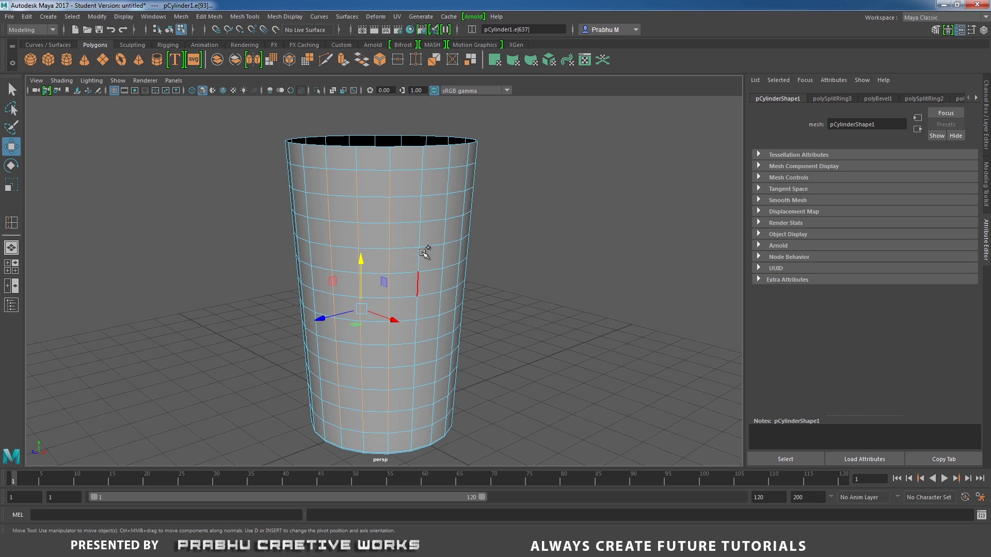
pyautogui.keyDown('shift'); pyautogui.click(427, 185); pyautogui.keyUp('shift')
pyautogui.keyDown('shift'); pyautogui.doubleClick(415, 419); pyautogui.keyUp('shift')
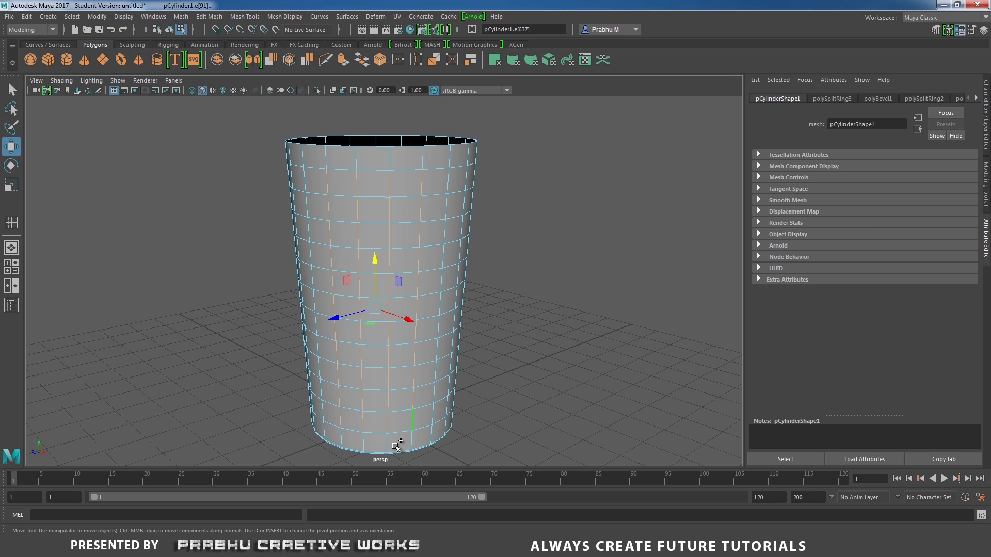
# Step: Add the remaining vertical edge runs all around the cup to the selection, leaving out the rim and base bands
pyautogui.keyDown('alt'); pyautogui.moveTo(446, 217); pyautogui.dragTo(399, 214); pyautogui.keyUp('alt')
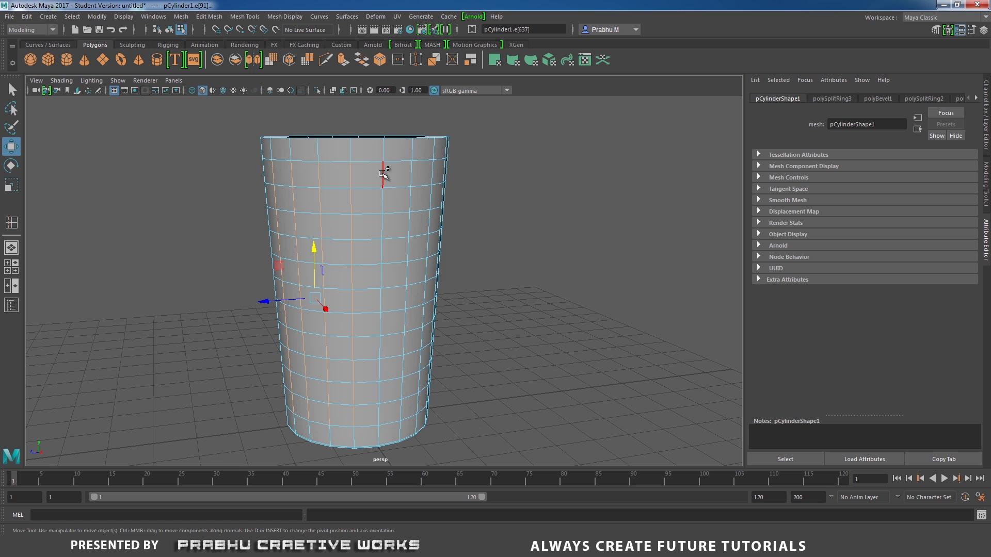
pyautogui.keyDown('shift'); pyautogui.click(382, 173); pyautogui.keyUp('shift')
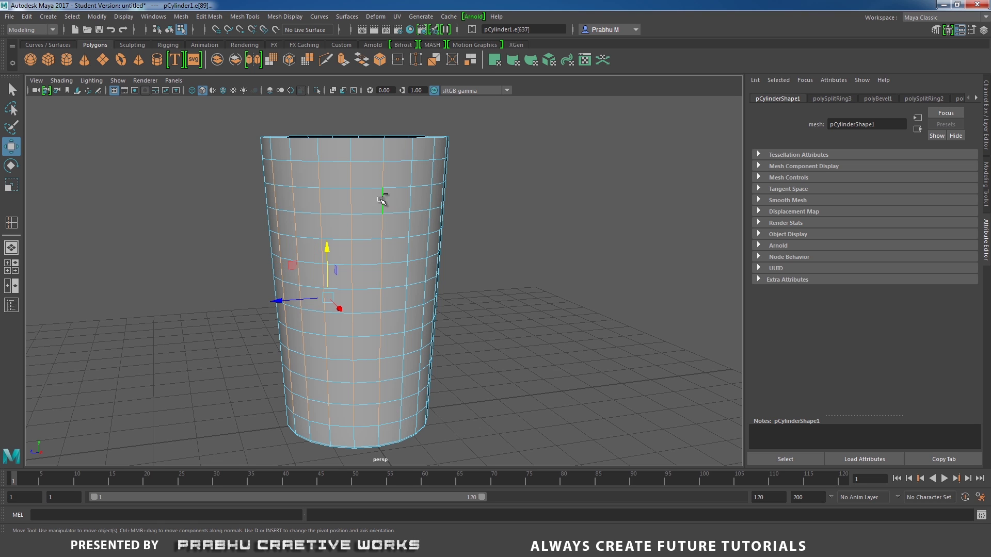
pyautogui.keyDown('alt'); pyautogui.moveTo(435, 324); pyautogui.dragTo(378, 332); pyautogui.keyUp('alt')
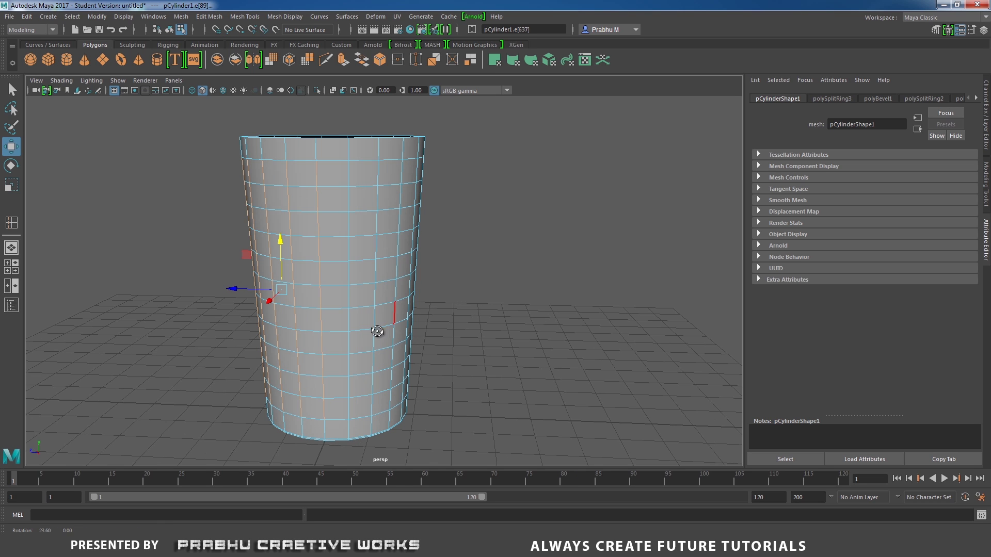
pyautogui.keyDown('shift'); pyautogui.click(348, 177); pyautogui.keyUp('shift')
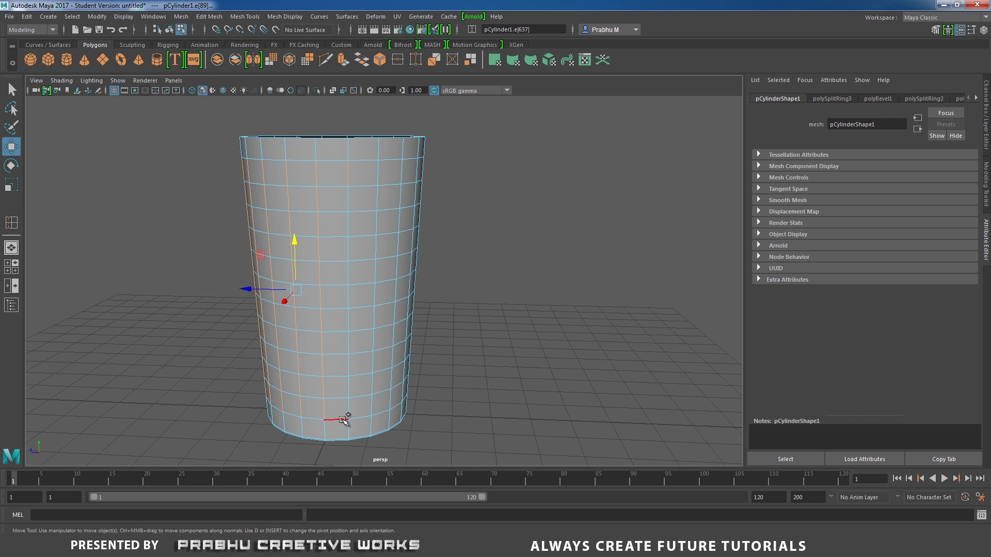
pyautogui.keyDown('shift'); pyautogui.click(380, 172); pyautogui.keyUp('shift')
pyautogui.keyDown('alt'); pyautogui.moveTo(374, 400); pyautogui.dragTo(328, 193); pyautogui.keyUp('alt')
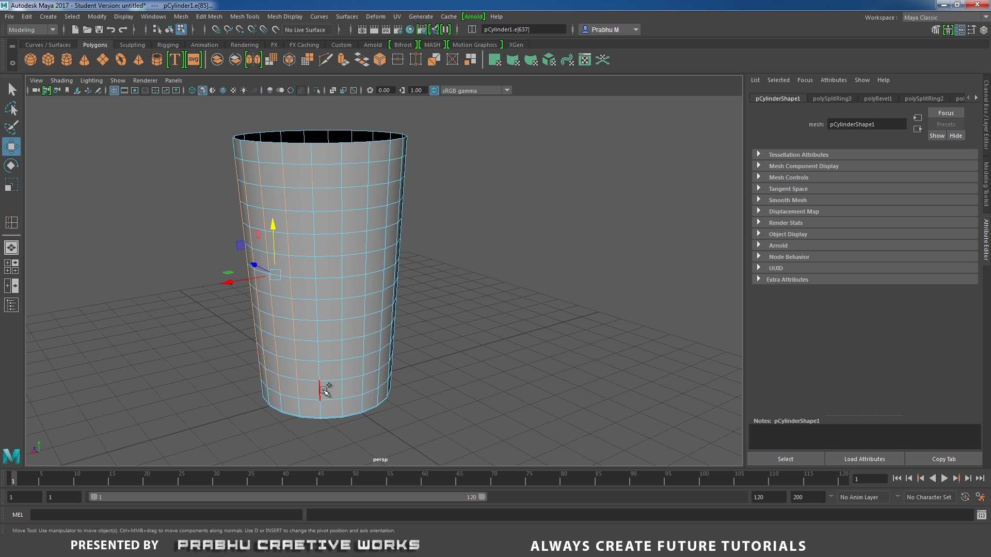
pyautogui.keyDown('shift'); pyautogui.click(342, 178); pyautogui.keyUp('shift')
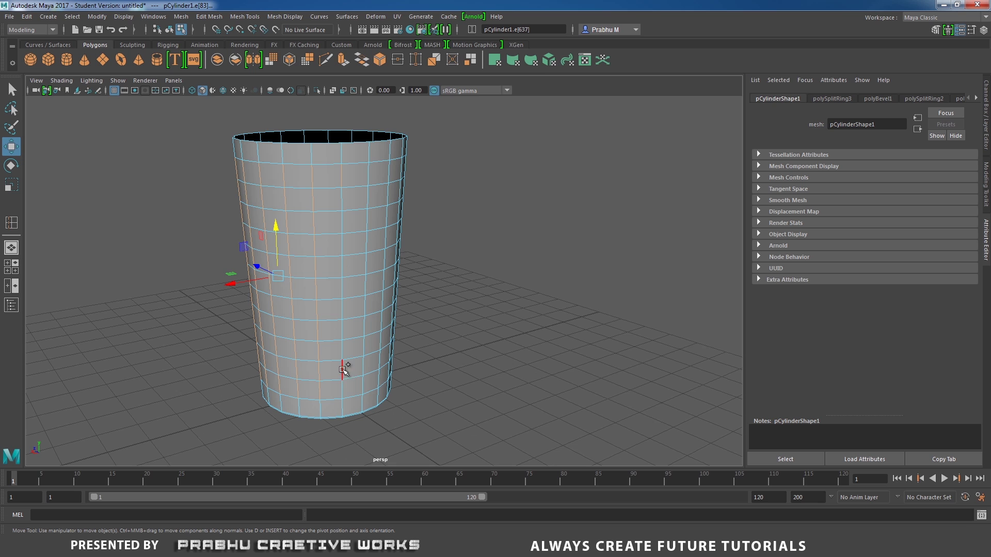
pyautogui.keyDown('shift'); pyautogui.click(343, 388); pyautogui.keyUp('shift')
pyautogui.keyDown('alt'); pyautogui.moveTo(409, 349); pyautogui.dragTo(337, 226); pyautogui.keyUp('alt')
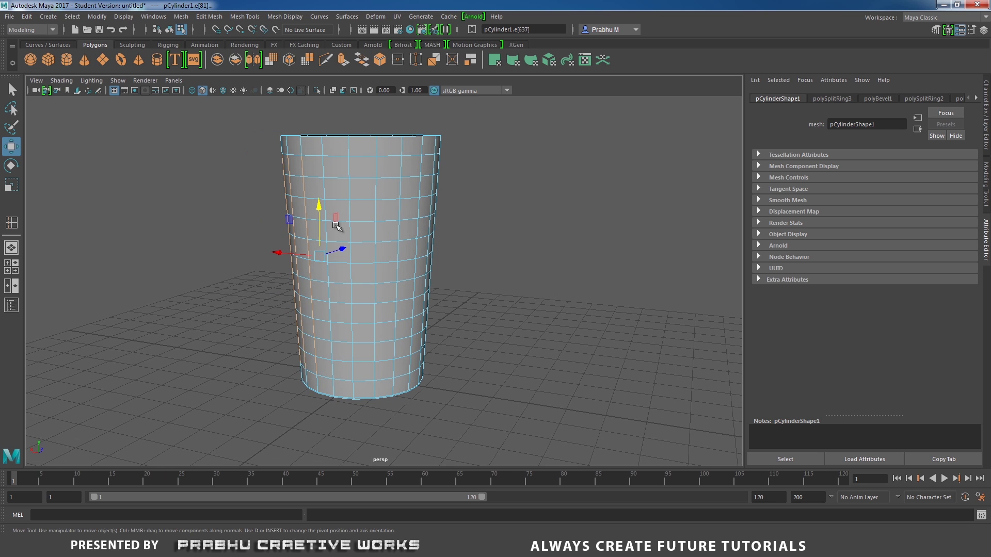
pyautogui.keyDown('shift'); pyautogui.click(328, 162); pyautogui.keyUp('shift')
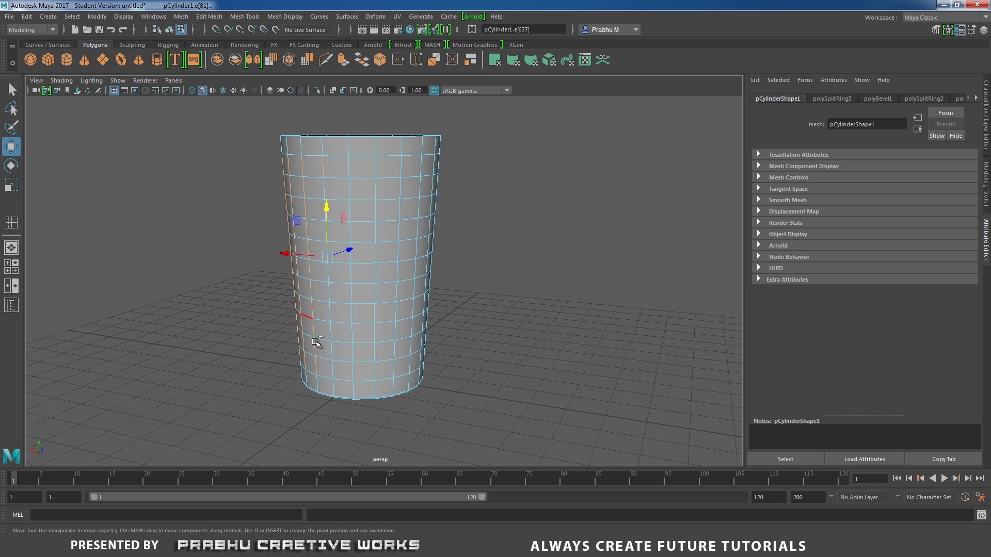
pyautogui.keyDown('shift'); pyautogui.click(348, 167); pyautogui.keyUp('shift')
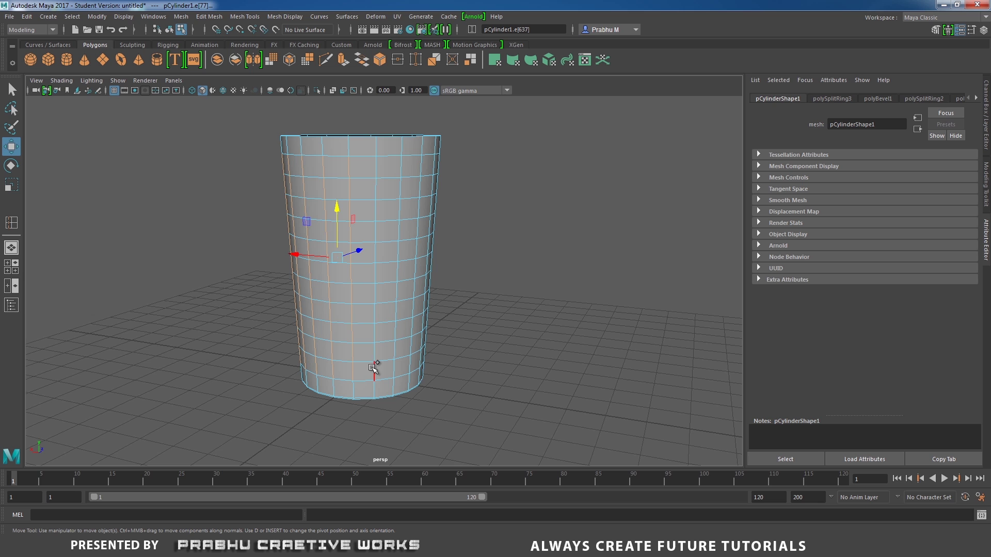
pyautogui.keyDown('shift'); pyautogui.click(379, 165); pyautogui.keyUp('shift')
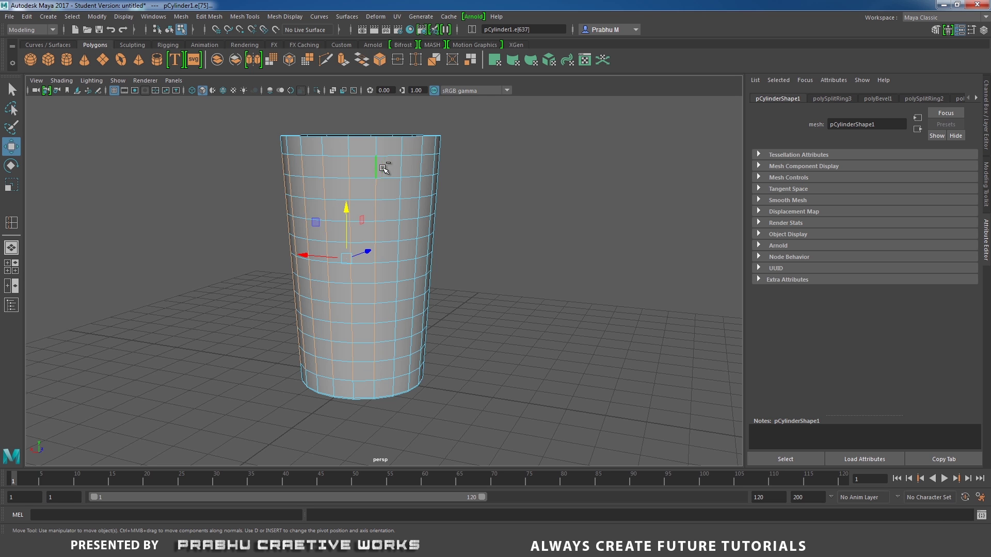
pyautogui.keyDown('shift'); pyautogui.click(400, 168); pyautogui.keyUp('shift')
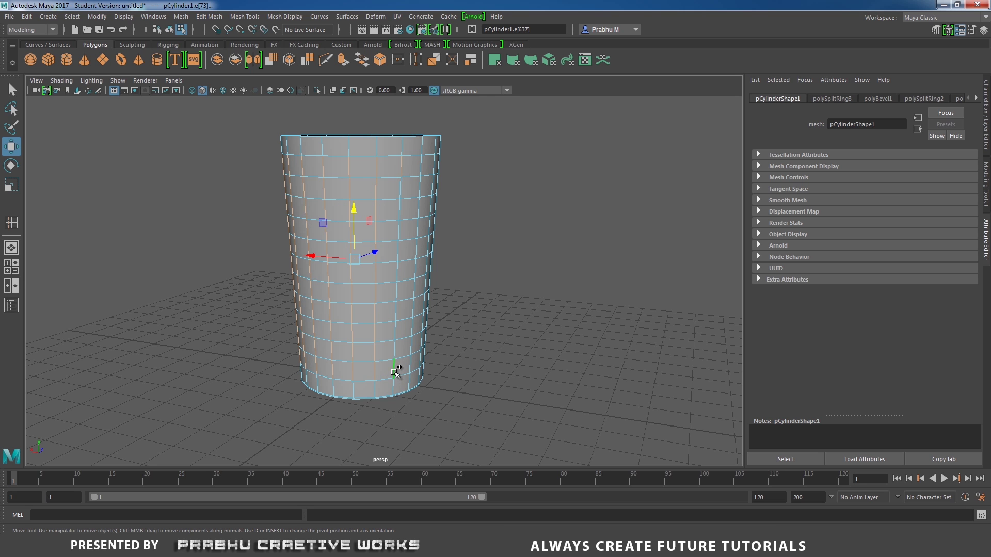
pyautogui.moveTo(395, 371)
pyautogui.keyDown('alt'); pyautogui.mouseDown()
pyautogui.moveTo(413, 371)
pyautogui.moveTo(347, 369)
pyautogui.moveTo(382, 371)
pyautogui.mouseUp(); pyautogui.keyUp('alt')
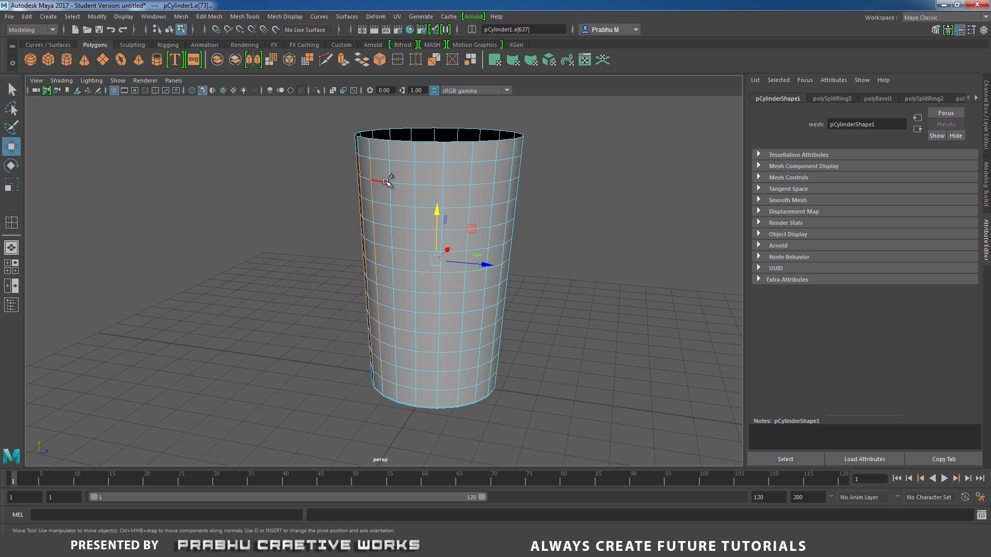
pyautogui.keyDown('shift'); pyautogui.click(388, 176); pyautogui.keyUp('shift')
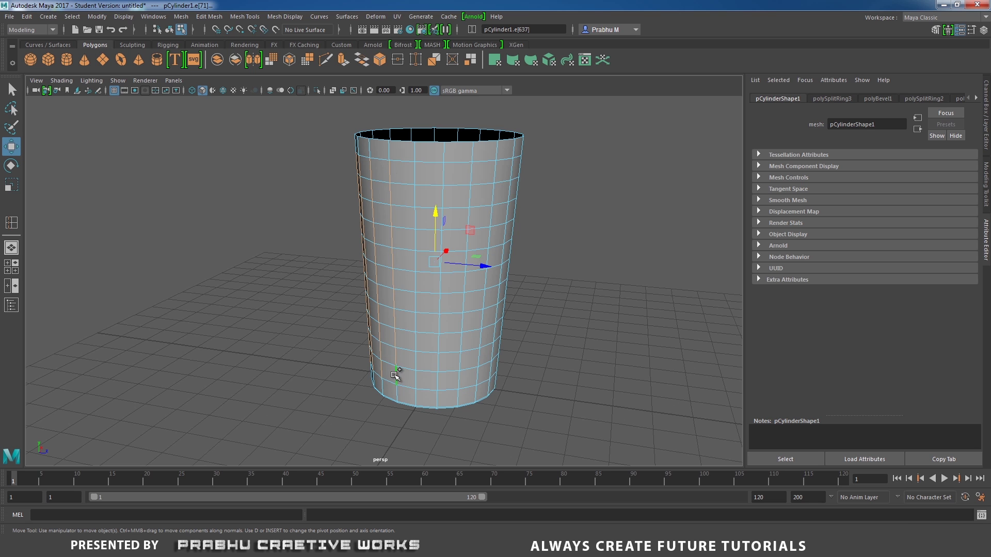
pyautogui.keyDown('shift'); pyautogui.click(414, 175); pyautogui.keyUp('shift')
pyautogui.keyDown('shift'); pyautogui.click(416, 379); pyautogui.keyUp('shift')
pyautogui.keyDown('alt'); pyautogui.moveTo(457, 380); pyautogui.dragTo(408, 369); pyautogui.keyUp('alt')
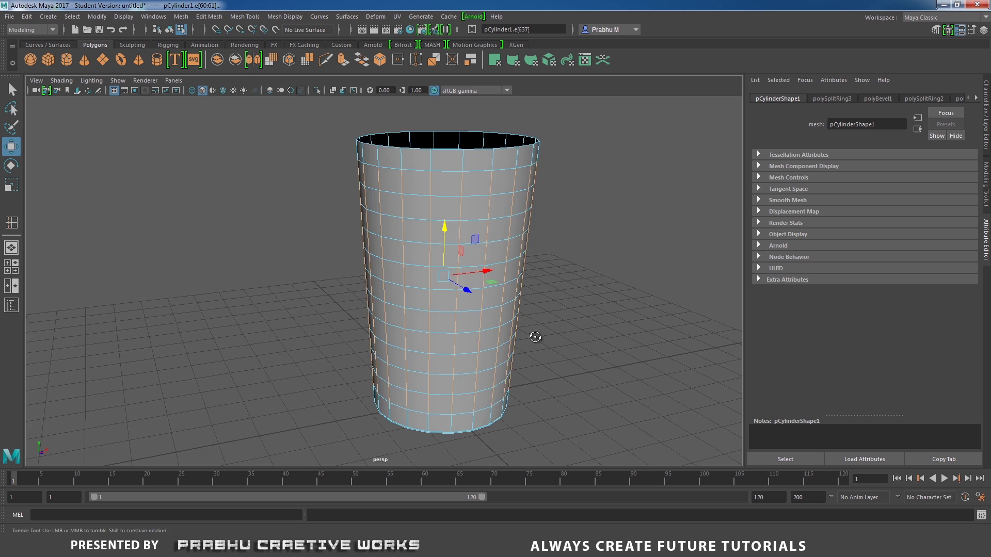
# Step: Add the 10 inner horizontal edge loops of the wall to the selection, excluding the uppermost and lowermost loops
pyautogui.keyDown('alt'); pyautogui.moveTo(534, 337); pyautogui.dragTo(474, 332); pyautogui.keyUp('alt')
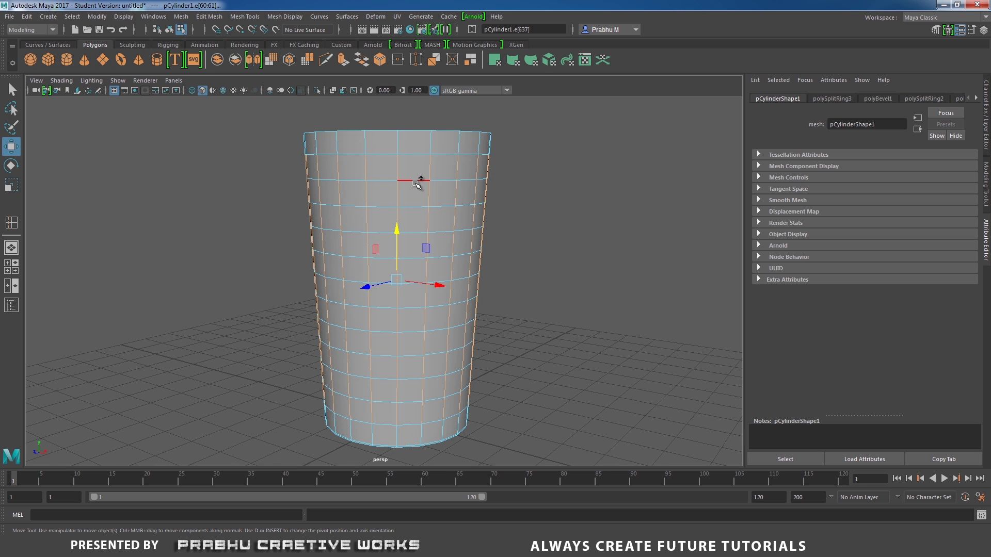
pyautogui.keyDown('shift'); pyautogui.doubleClick(416, 208); pyautogui.keyUp('shift')
pyautogui.keyDown('shift'); pyautogui.doubleClick(424, 232); pyautogui.keyUp('shift')
pyautogui.keyDown('shift'); pyautogui.doubleClick(424, 259); pyautogui.keyUp('shift')
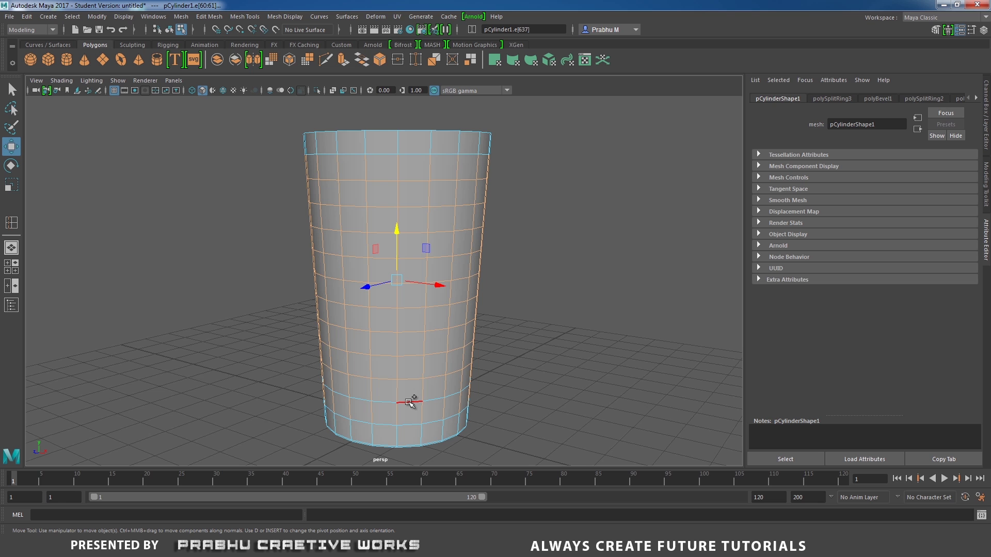
# Step: Save the selected wall edges as a quick select set named Edge
pyautogui.keyDown('alt'); pyautogui.moveTo(536, 347); pyautogui.dragTo(403, 289, button='right'); pyautogui.keyUp('alt')
pyautogui.moveTo(403, 289)
pyautogui.keyDown('alt'); pyautogui.mouseDown()
pyautogui.moveTo(403, 315)
pyautogui.moveTo(410, 284)
pyautogui.mouseUp(); pyautogui.keyUp('alt')
pyautogui.keyDown('alt'); pyautogui.moveTo(410, 284); pyautogui.dragTo(452, 327, button='right'); pyautogui.keyUp('alt')
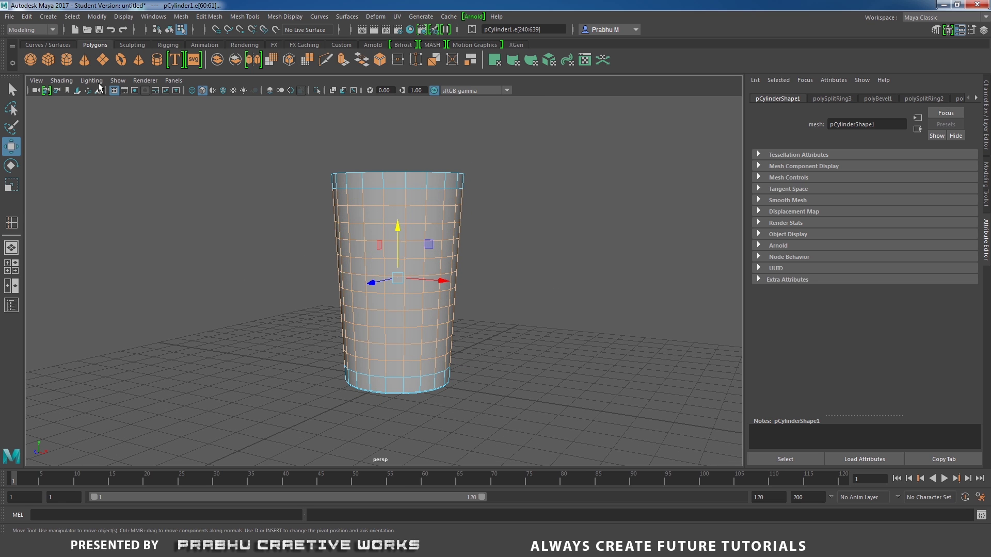
pyautogui.click(48, 16)
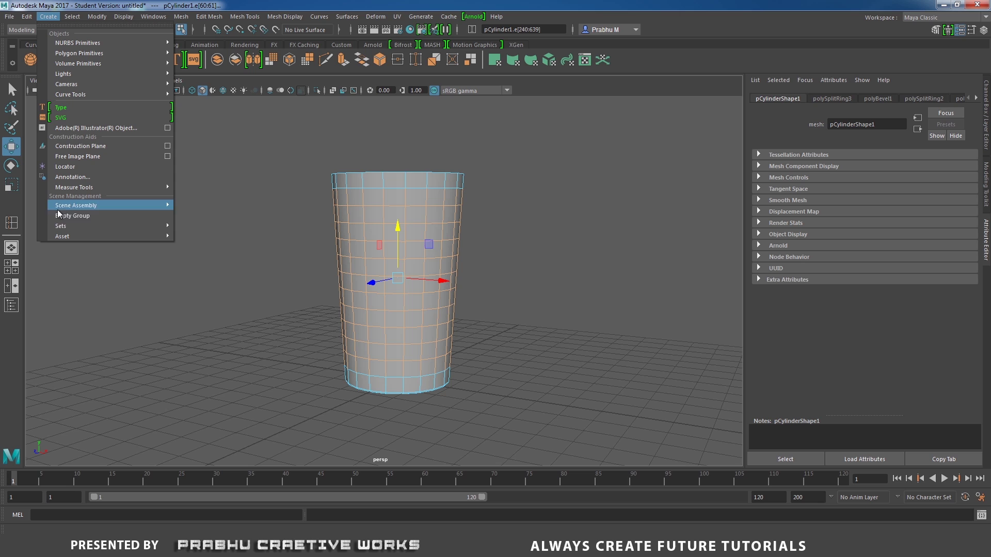
pyautogui.moveTo(63, 227)
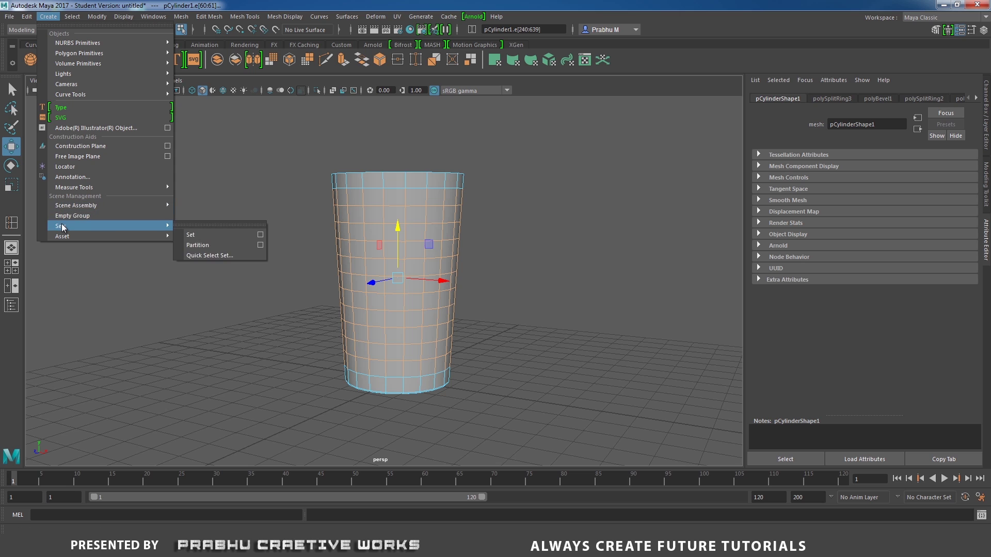
pyautogui.click(221, 256)
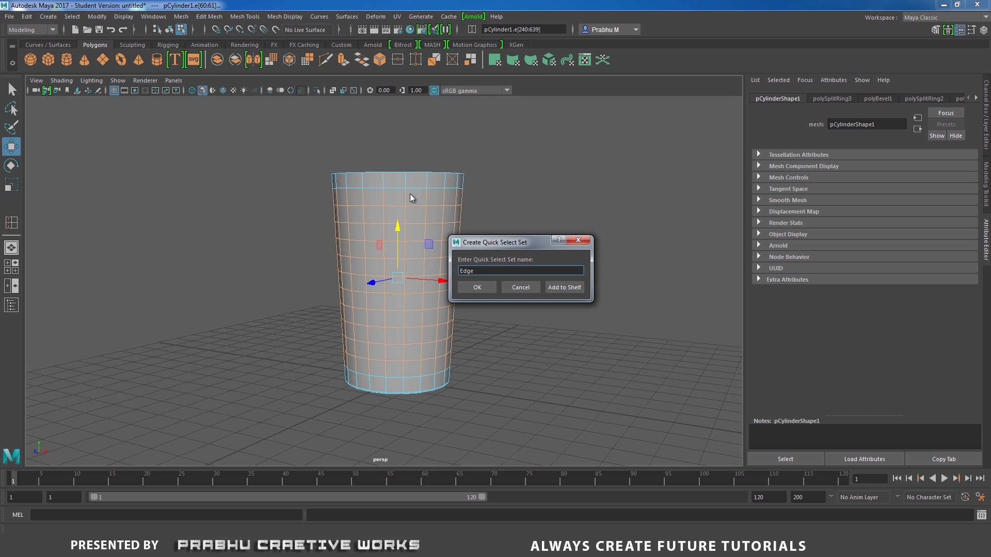
pyautogui.click(475, 287)
# Step: In the front view, select all wall faces between the upper and lower loops, excluding the rim and base bands
pyautogui.moveTo(499, 270)
pyautogui.keyDown('alt'); pyautogui.mouseDown()
pyautogui.moveTo(482, 258)
pyautogui.moveTo(496, 247)
pyautogui.moveTo(503, 263)
pyautogui.mouseUp(); pyautogui.keyUp('alt')
pyautogui.press('space')
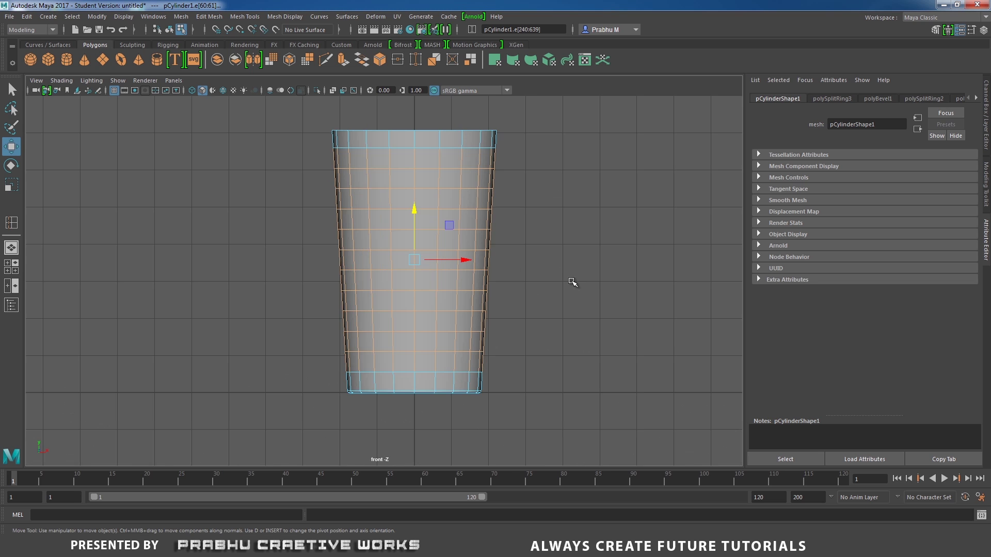
pyautogui.moveTo(462, 207); pyautogui.dragTo(463, 235, button='right')
pyautogui.moveTo(363, 216); pyautogui.dragTo(493, 343)
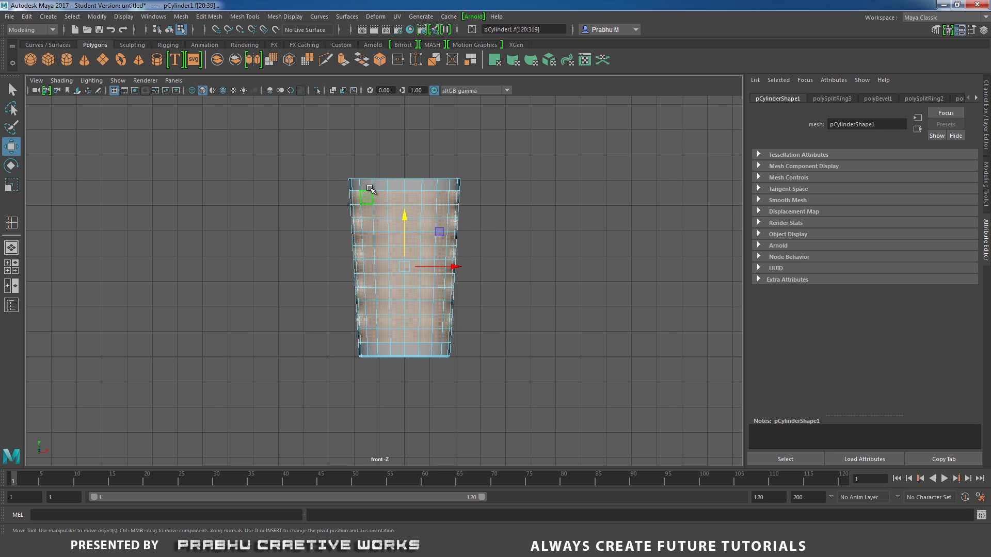
# Step: Return to the perspective view and poke the selected wall faces
pyautogui.press('space')
pyautogui.moveTo(449, 274); pyautogui.dragTo(458, 254)
pyautogui.keyDown('alt'); pyautogui.moveTo(454, 274); pyautogui.dragTo(349, 206); pyautogui.keyUp('alt')
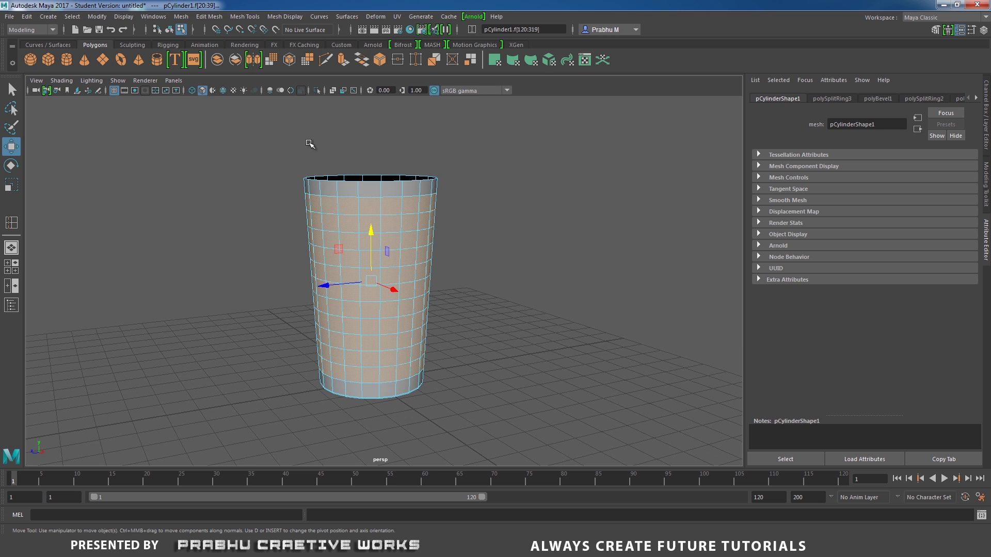
pyautogui.click(213, 18)
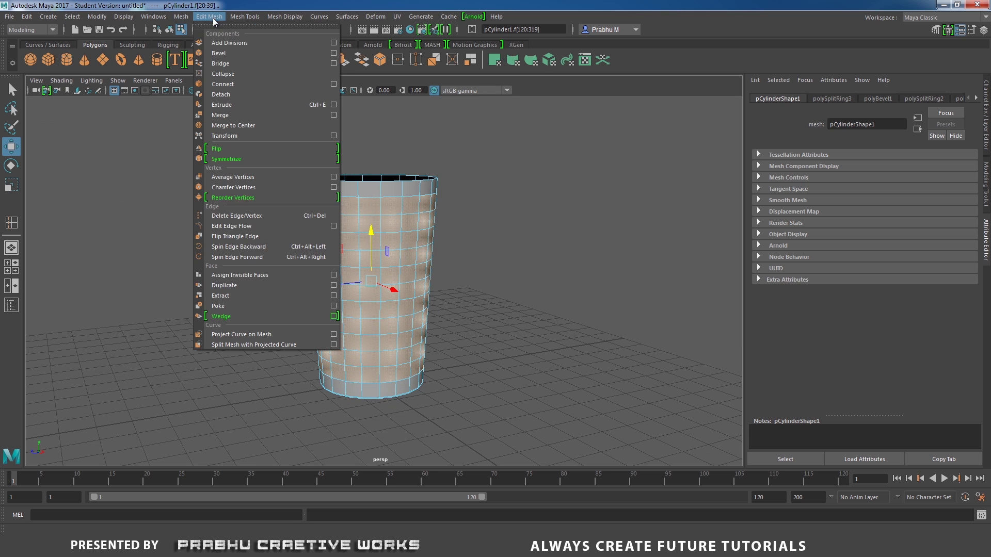
pyautogui.click(233, 305)
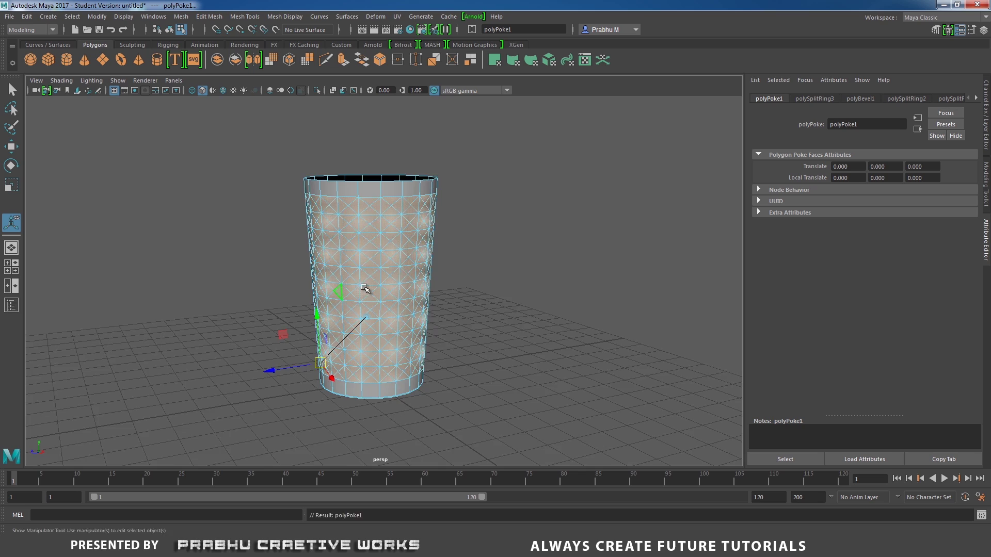
# Step: Check the poked wall faces up close and return the cup to object mode
pyautogui.keyDown('alt'); pyautogui.moveTo(365, 288); pyautogui.dragTo(425, 325); pyautogui.keyUp('alt')
pyautogui.scroll(3, 426, 324)
pyautogui.keyDown('alt'); pyautogui.moveTo(438, 265); pyautogui.dragTo(407, 204); pyautogui.keyUp('alt')
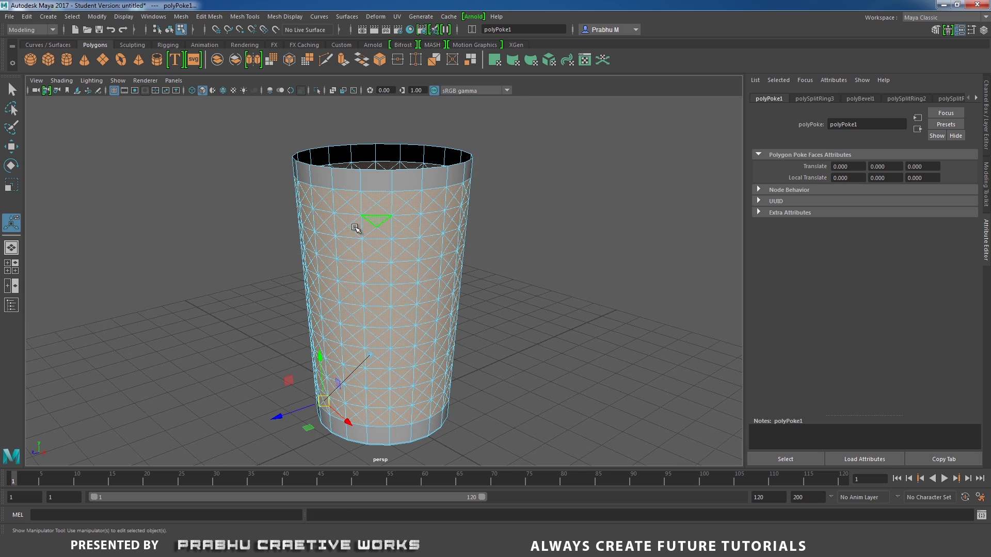
pyautogui.keyDown('alt'); pyautogui.moveTo(317, 250); pyautogui.dragTo(279, 232); pyautogui.keyUp('alt')
pyautogui.moveTo(334, 175); pyautogui.dragTo(405, 151, button='right')
pyautogui.keyDown('alt'); pyautogui.moveTo(400, 207); pyautogui.dragTo(392, 229); pyautogui.keyUp('alt')
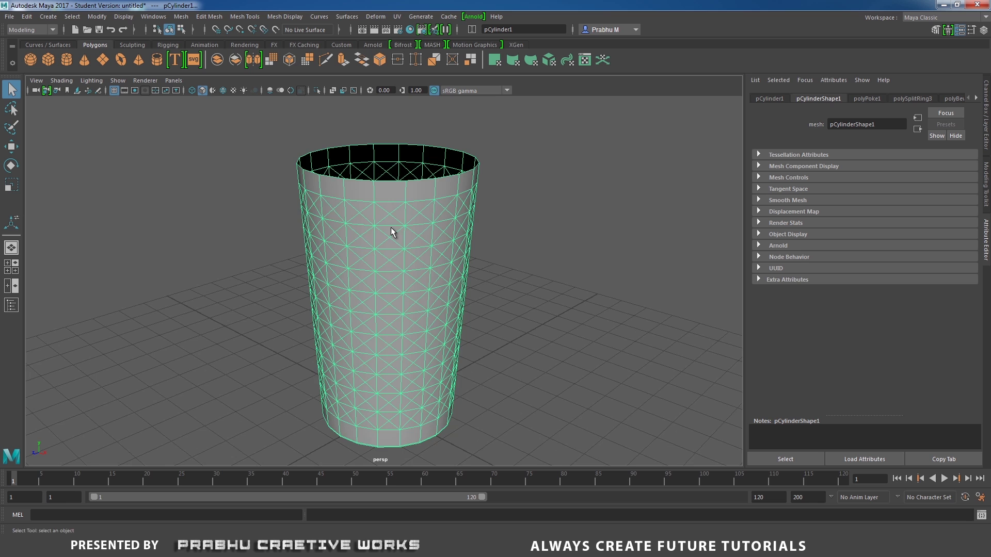
pyautogui.scroll(3, 380, 245)
pyautogui.scroll(-3, 398, 263)
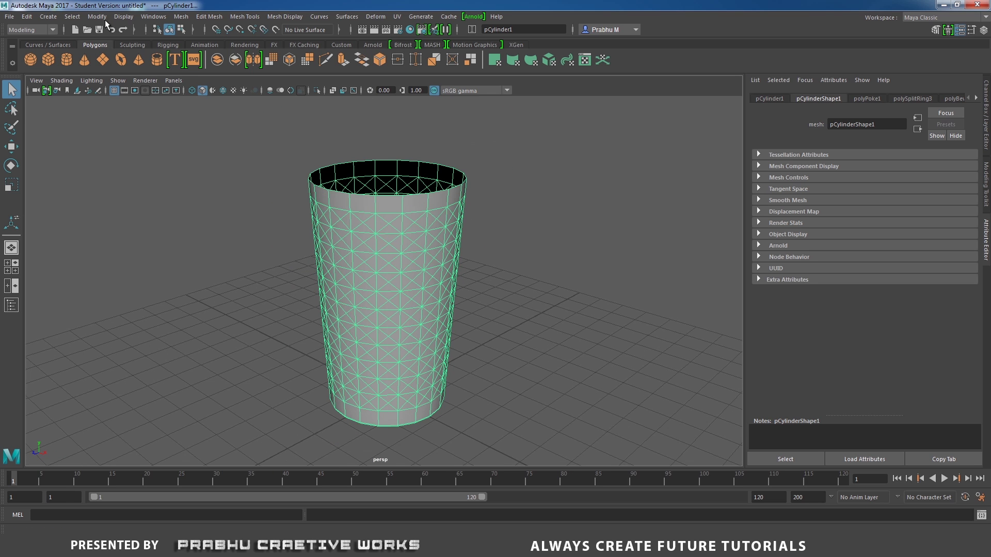
# Step: Recall the Edge quick select set and delete those wall edges, leaving a diamond pattern on the cup
pyautogui.click(72, 17)
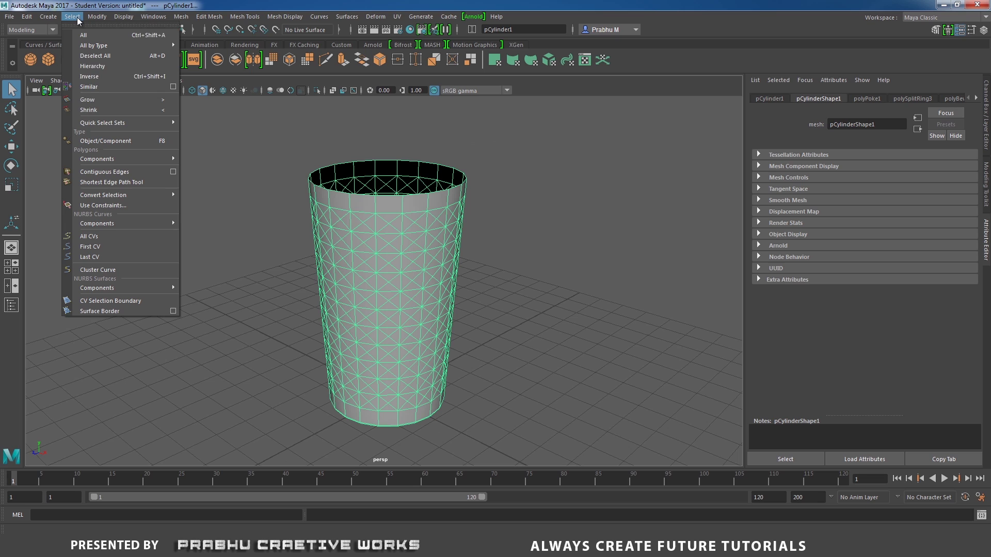
pyautogui.moveTo(96, 125)
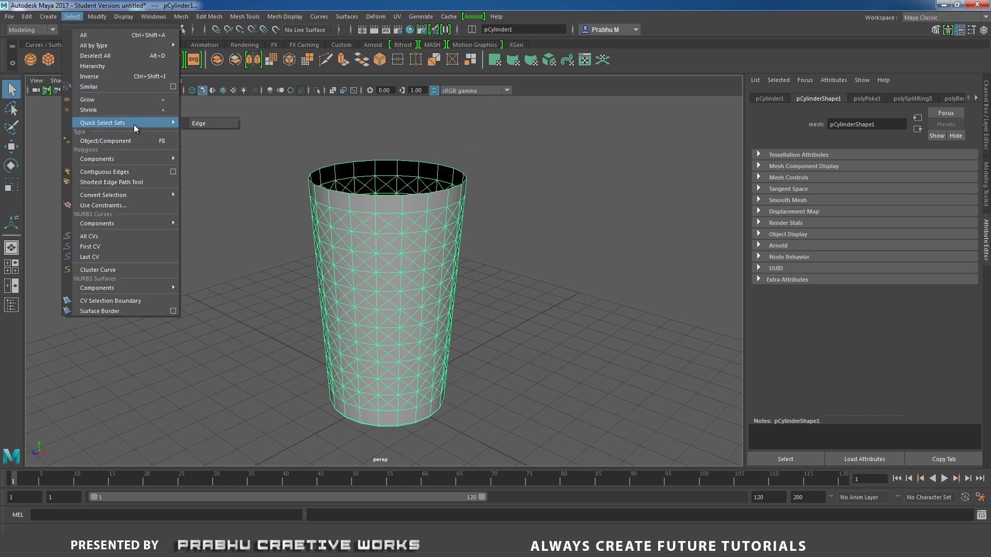
pyautogui.click(207, 123)
pyautogui.moveTo(285, 221)
pyautogui.keyDown('alt'); pyautogui.mouseDown()
pyautogui.moveTo(273, 217)
pyautogui.moveTo(270, 228)
pyautogui.mouseUp(); pyautogui.keyUp('alt')
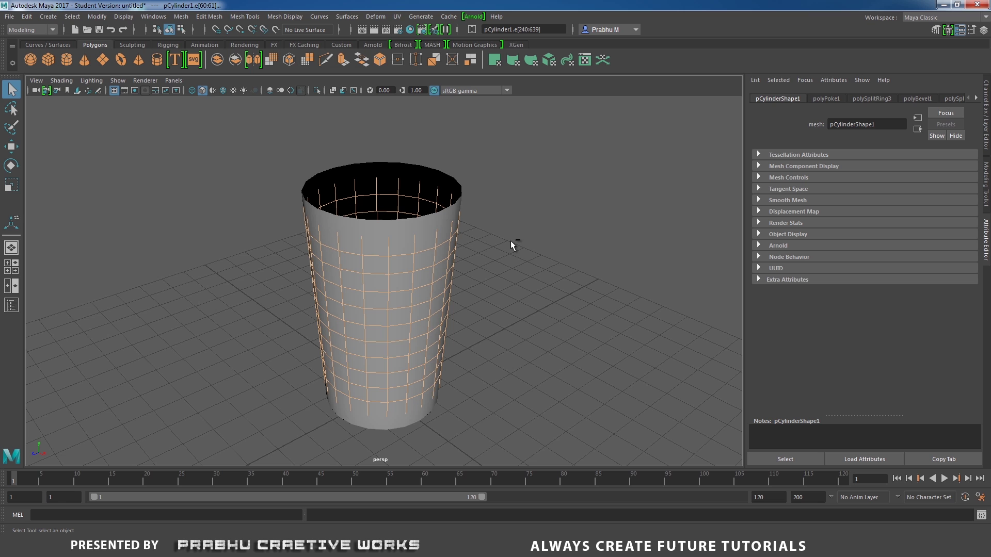
pyautogui.hotkey('ctrl', 'Delete')
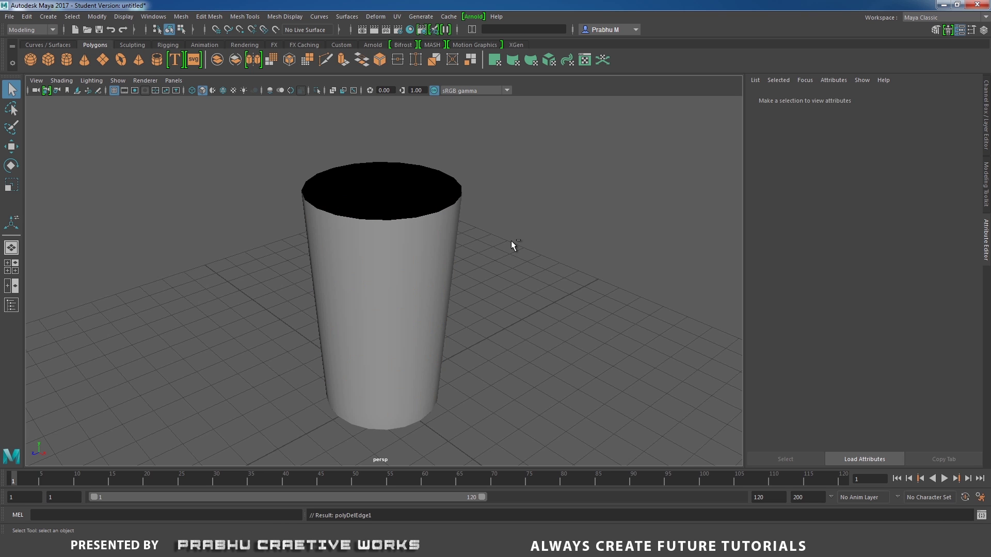
pyautogui.click(447, 240)
pyautogui.keyDown('alt'); pyautogui.moveTo(447, 240); pyautogui.dragTo(372, 204); pyautogui.keyUp('alt')
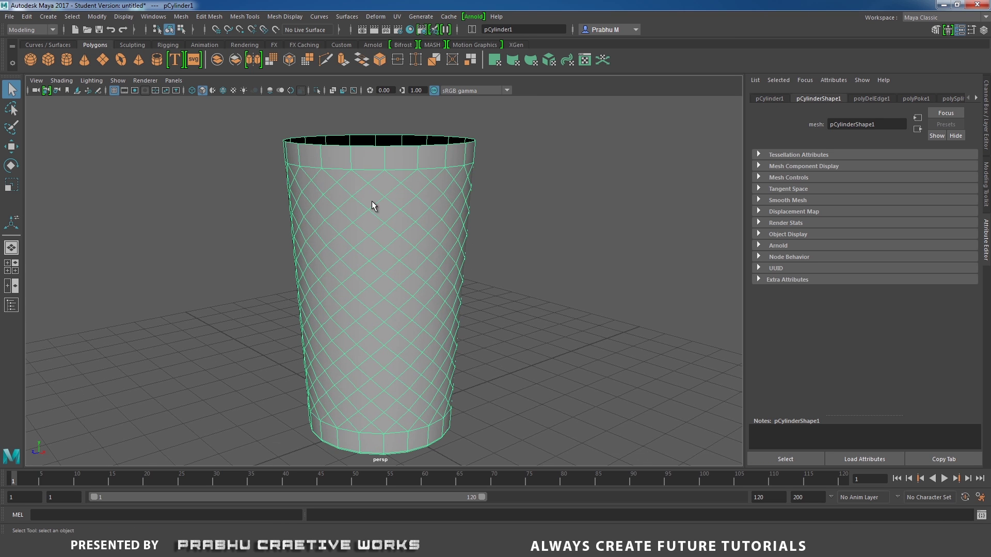
# Step: In the front view, select all diamond wall faces between the rim and base bands, and return to the perspective view
pyautogui.keyDown('alt'); pyautogui.moveTo(448, 195); pyautogui.dragTo(426, 184); pyautogui.keyUp('alt')
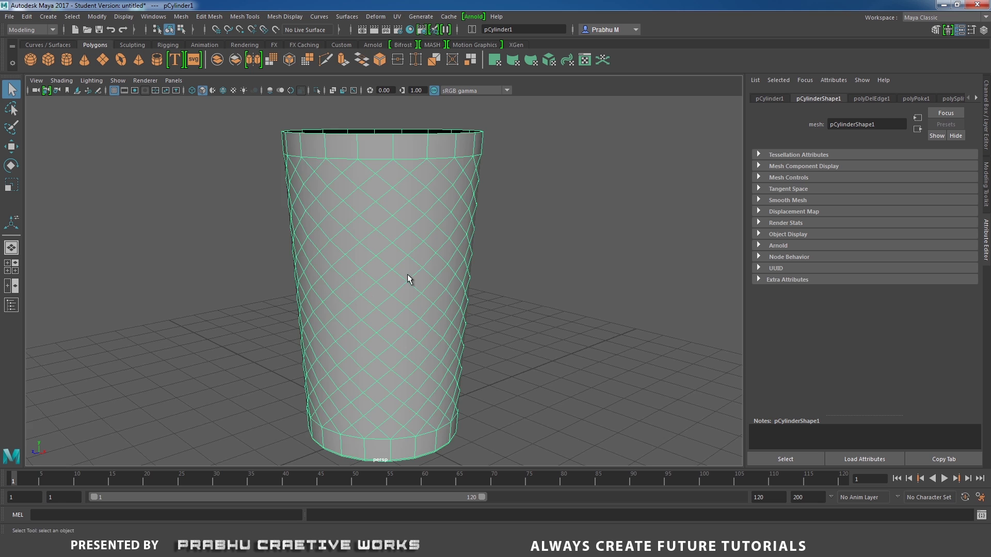
pyautogui.keyDown('alt'); pyautogui.moveTo(408, 275); pyautogui.dragTo(415, 306); pyautogui.keyUp('alt')
pyautogui.click(528, 546)
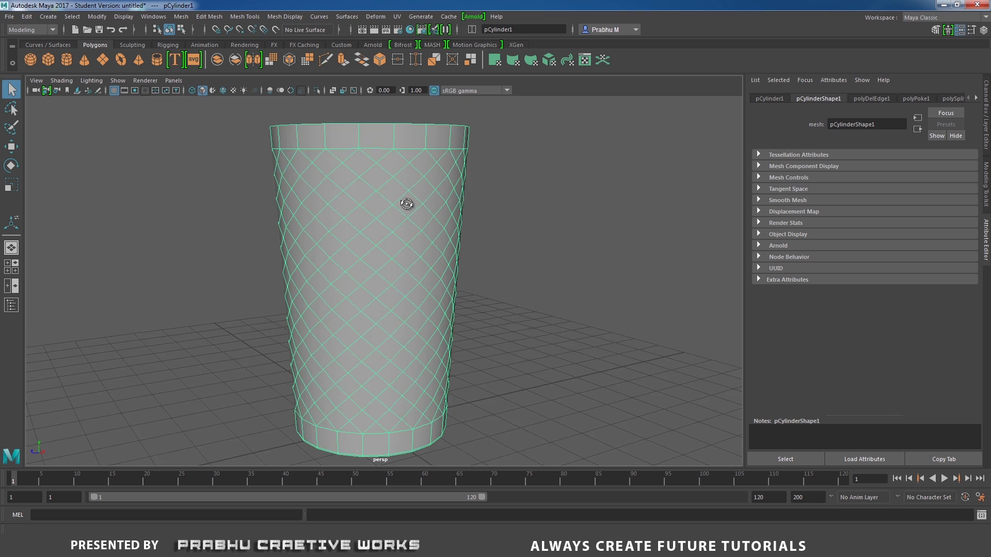
pyautogui.rightClick(398, 205)
pyautogui.moveTo(397, 205); pyautogui.dragTo(399, 228, button='right')
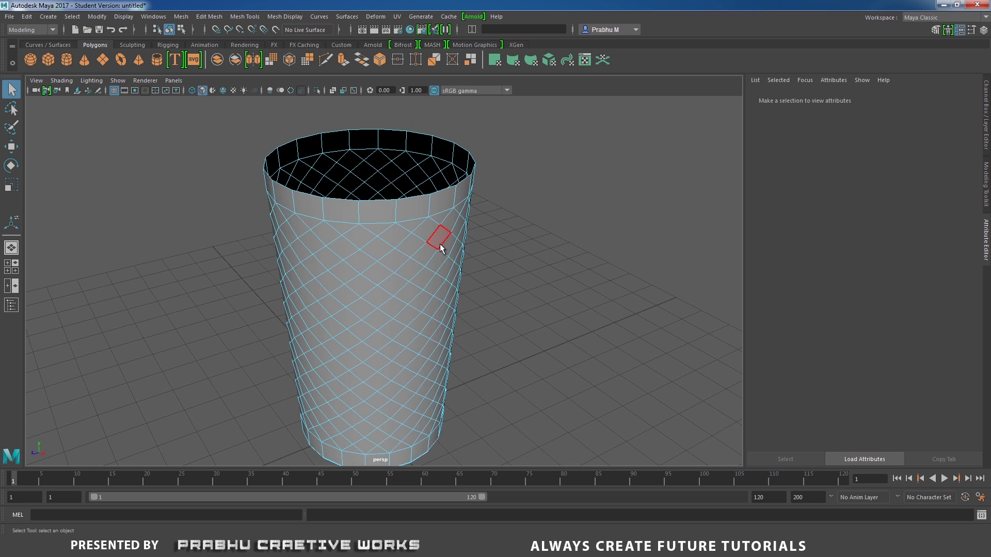
pyautogui.press('space')
pyautogui.moveTo(440, 244); pyautogui.dragTo(442, 272)
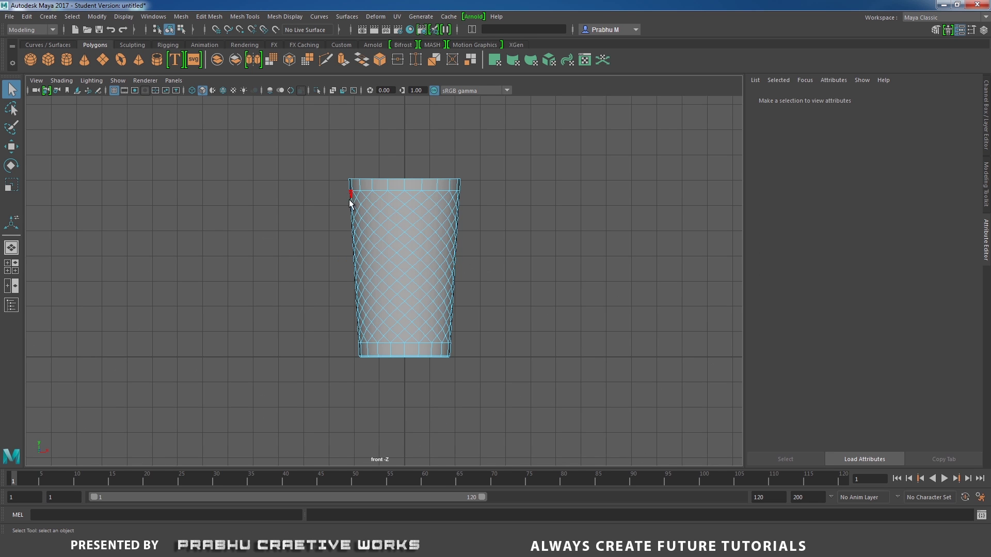
pyautogui.moveTo(341, 192); pyautogui.dragTo(485, 344)
pyautogui.press('space')
pyautogui.keyDown('alt'); pyautogui.moveTo(460, 342); pyautogui.dragTo(504, 218, button='middle'); pyautogui.keyUp('alt')
pyautogui.scroll(1, 487, 240)
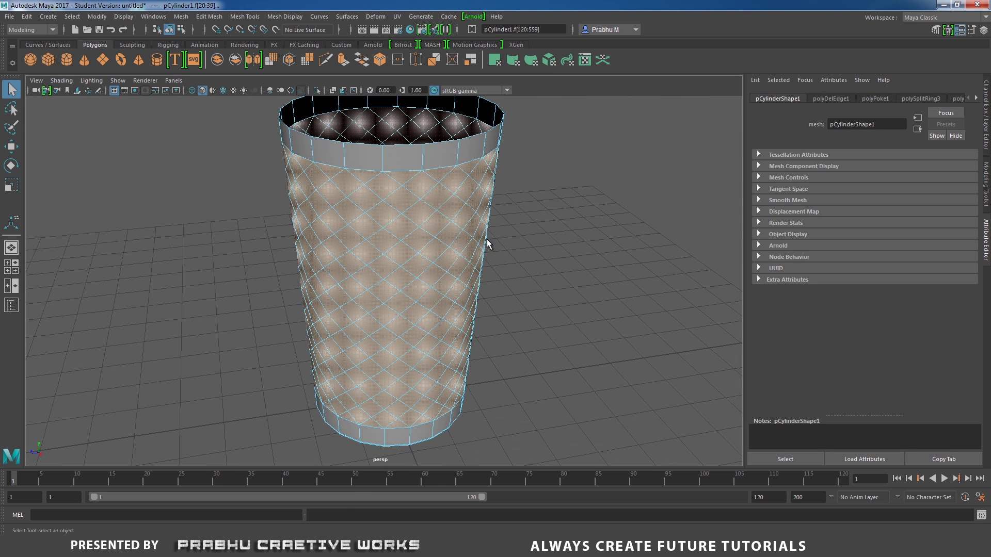
# Step: Extrude the selected wall faces and set their local scale to about 0.88
pyautogui.keyDown('shift'); pyautogui.moveTo(457, 206); pyautogui.dragTo(455, 234, button='right'); pyautogui.keyUp('shift')
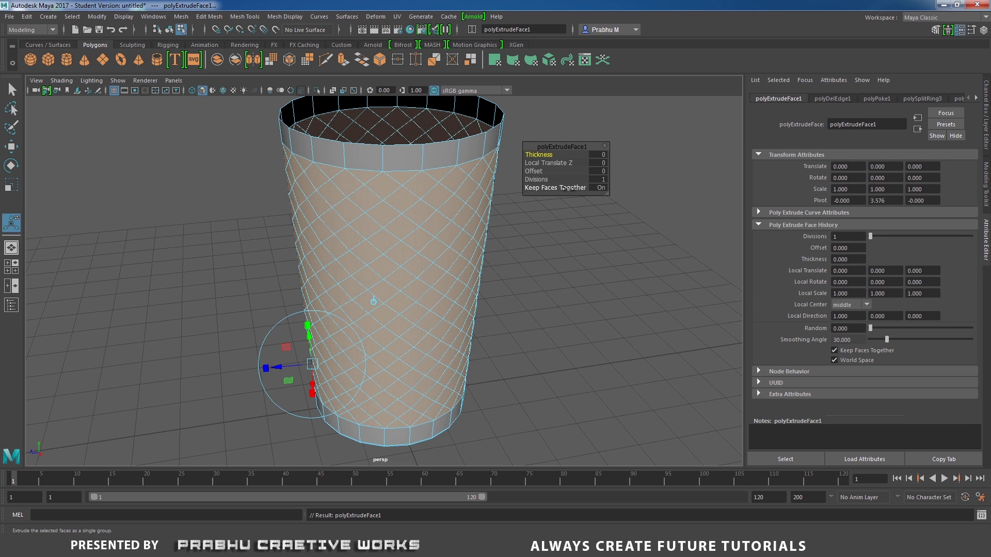
pyautogui.moveTo(567, 187); pyautogui.dragTo(599, 195)
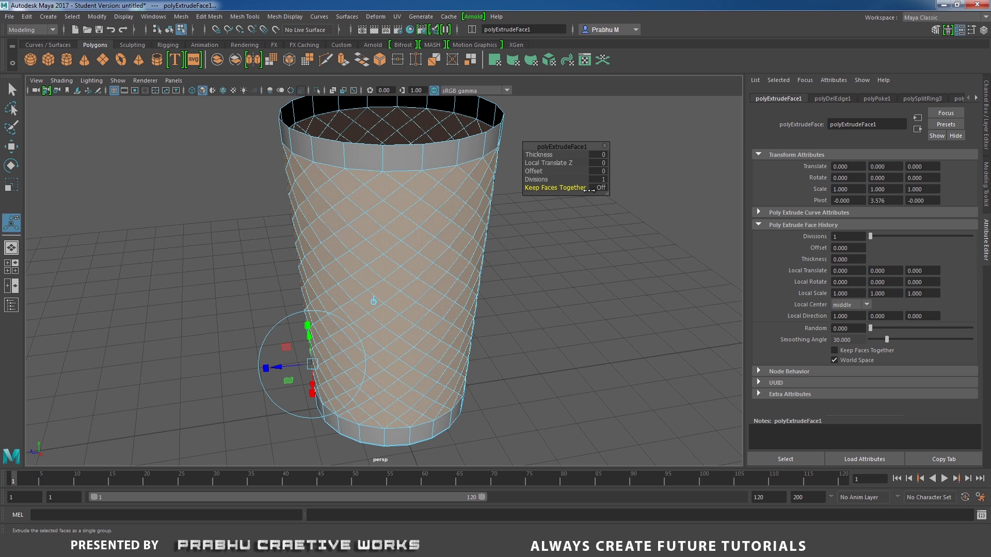
pyautogui.moveTo(560, 187); pyautogui.dragTo(574, 201)
pyautogui.keyDown('alt'); pyautogui.moveTo(517, 223); pyautogui.dragTo(537, 230); pyautogui.keyUp('alt')
pyautogui.keyDown('alt'); pyautogui.moveTo(551, 192); pyautogui.dragTo(562, 174, button='middle'); pyautogui.keyUp('alt')
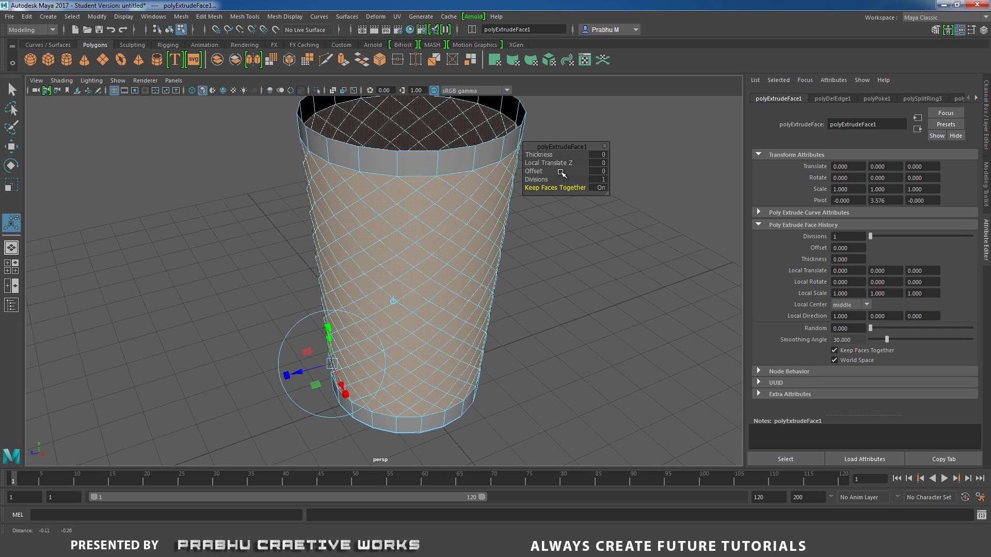
pyautogui.keyDown('alt'); pyautogui.moveTo(386, 251); pyautogui.dragTo(431, 250); pyautogui.keyUp('alt')
pyautogui.keyDown('alt'); pyautogui.moveTo(429, 247); pyautogui.dragTo(409, 212, button='middle'); pyautogui.keyUp('alt')
pyautogui.keyDown('alt'); pyautogui.moveTo(409, 212); pyautogui.dragTo(402, 221); pyautogui.keyUp('alt')
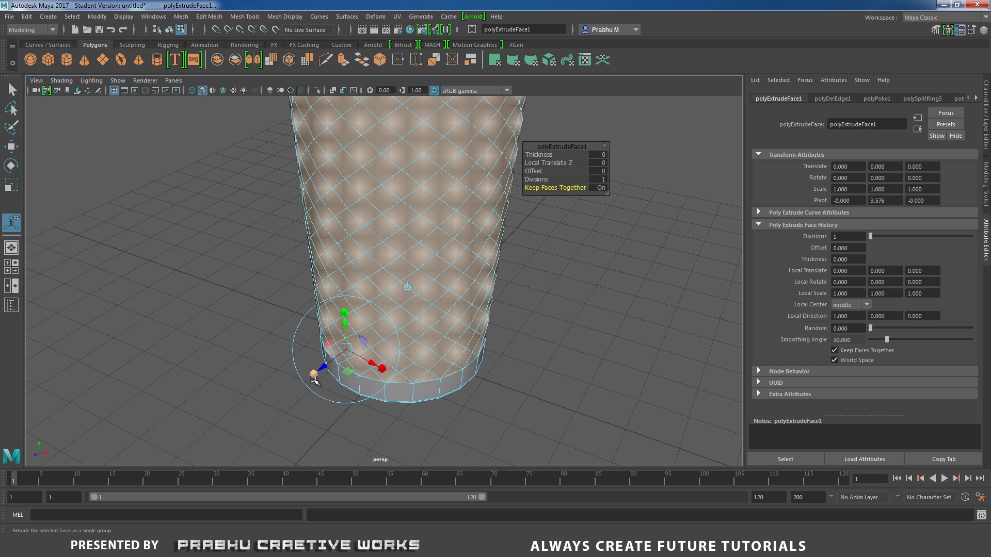
pyautogui.moveTo(313, 380); pyautogui.dragTo(341, 352)
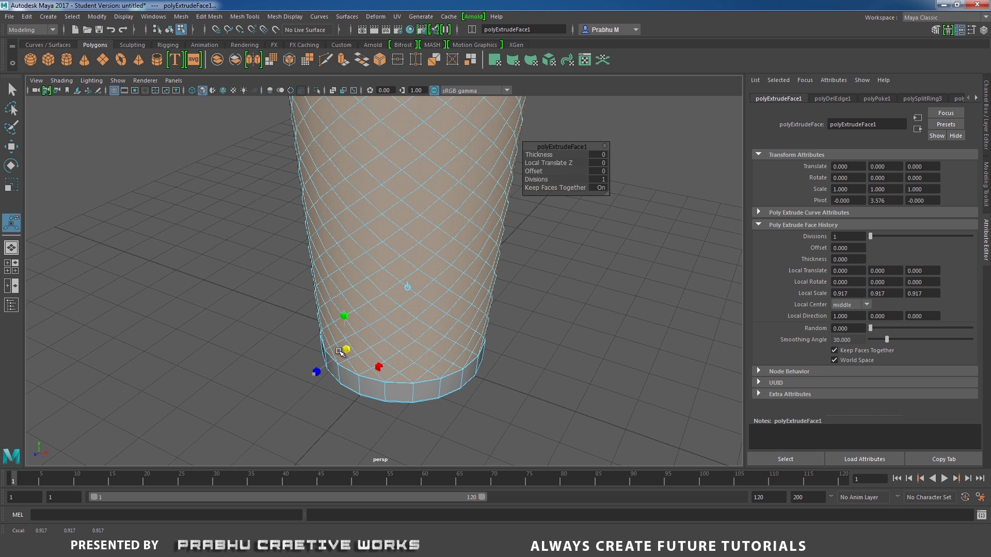
pyautogui.keyDown('alt'); pyautogui.moveTo(393, 328); pyautogui.dragTo(500, 232); pyautogui.keyUp('alt')
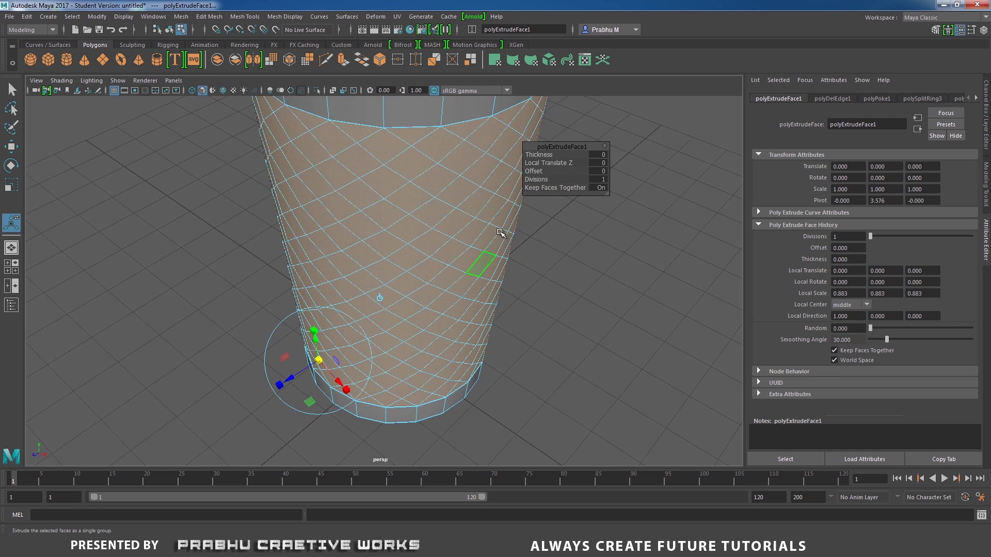
# Step: Turn off Keep Faces Together for the extrusion so each diamond face is inset separately
pyautogui.click(574, 192)
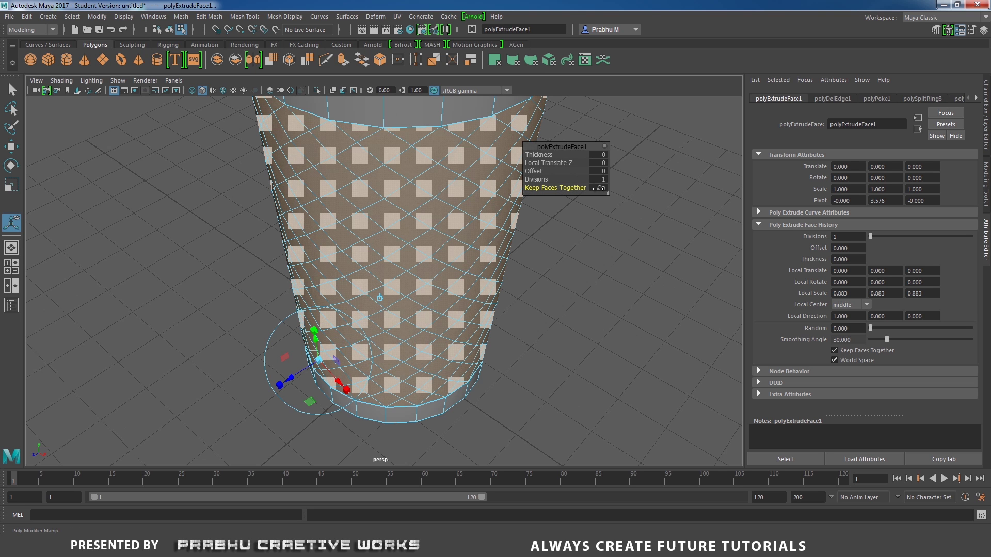
pyautogui.moveTo(480, 182); pyautogui.dragTo(464, 183)
pyautogui.moveTo(562, 187); pyautogui.dragTo(513, 187)
pyautogui.keyDown('alt'); pyautogui.moveTo(392, 222); pyautogui.dragTo(372, 194); pyautogui.keyUp('alt')
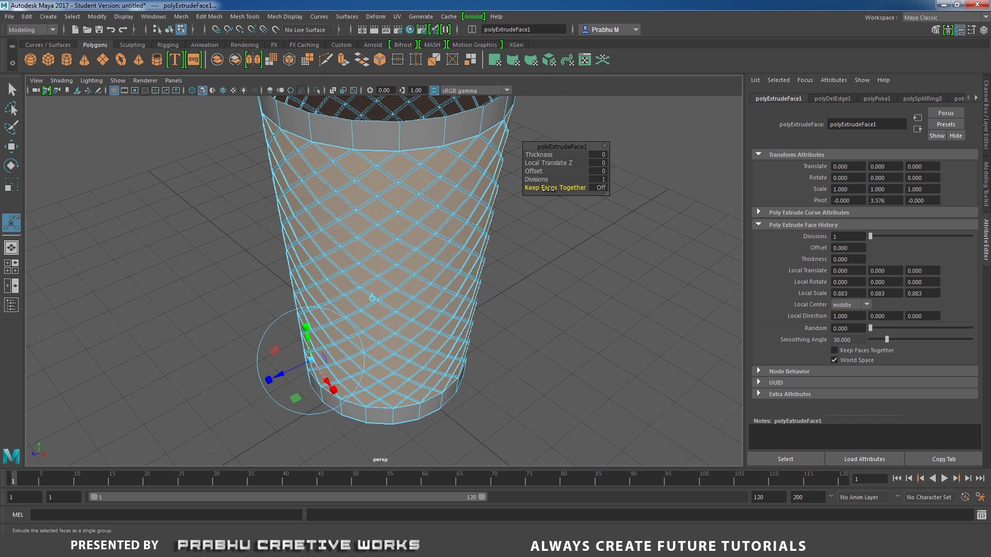
# Step: Scale the separately inset diamond faces down to about 0.73 and delete them to open the wall into a lattice
pyautogui.scroll(6, 454, 203)
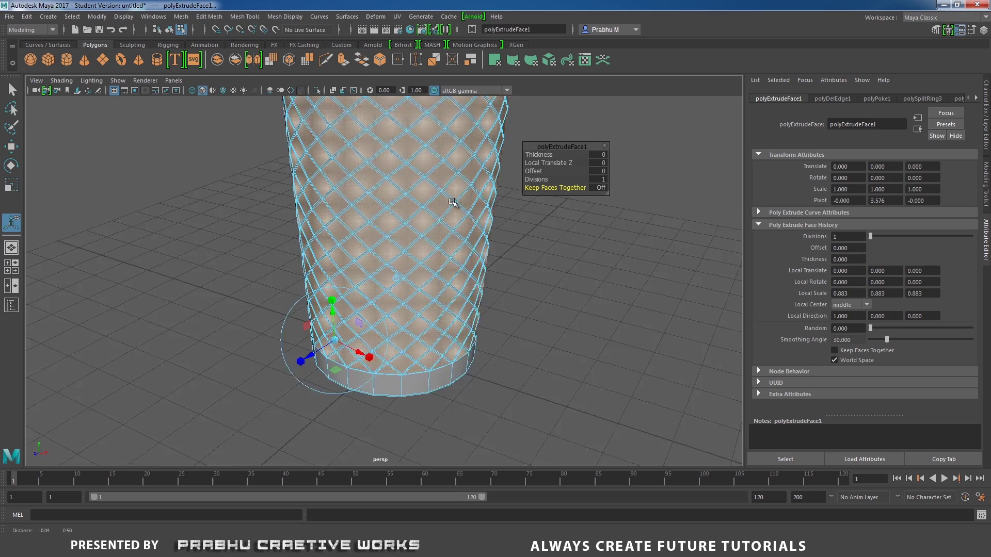
pyautogui.scroll(2, 418, 372)
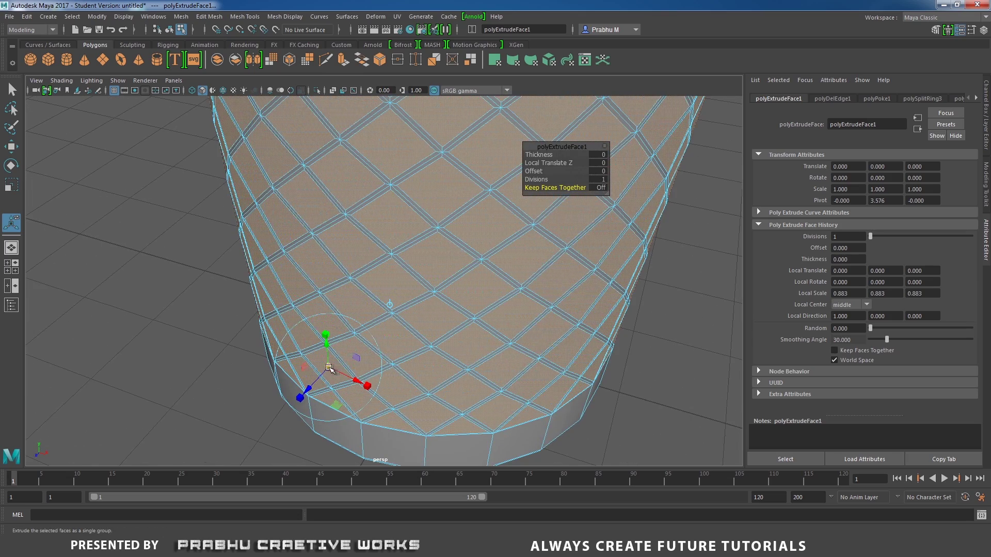
pyautogui.moveTo(328, 367); pyautogui.dragTo(324, 367)
pyautogui.scroll(-5, 366, 296)
pyautogui.keyDown('alt'); pyautogui.moveTo(333, 243); pyautogui.dragTo(358, 206); pyautogui.keyUp('alt')
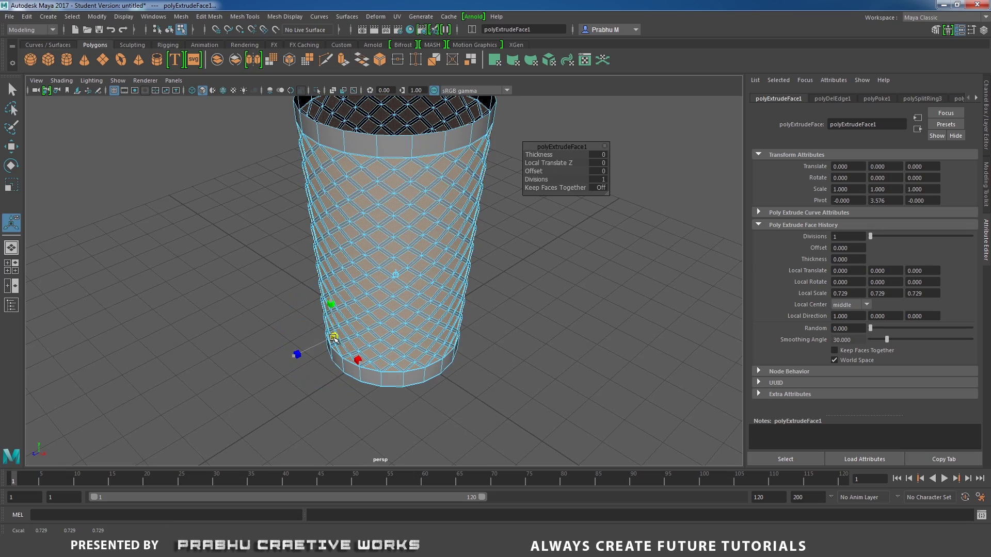
pyautogui.moveTo(336, 337); pyautogui.dragTo(396, 331)
pyautogui.press('Delete')
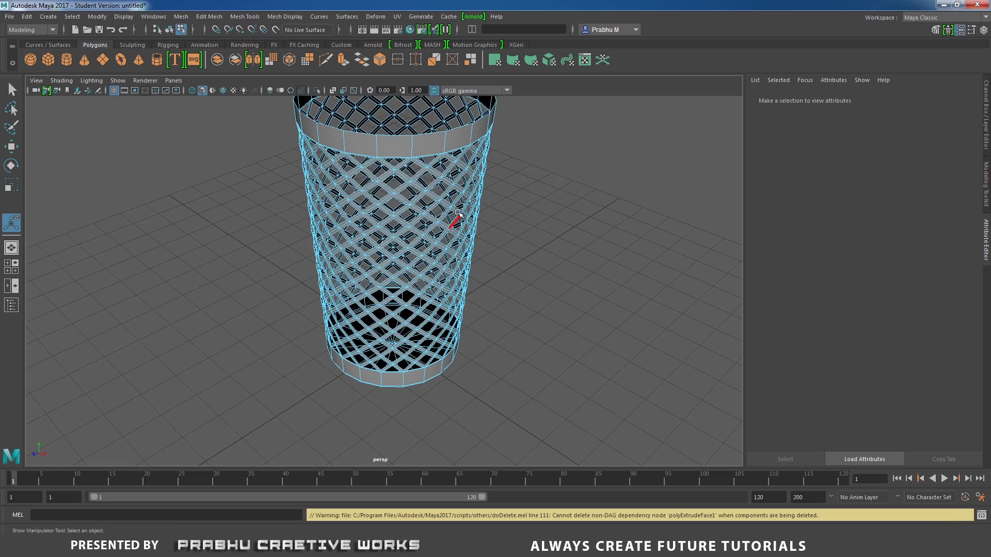
# Step: Extrude the open top rim's edge loop, raising it slightly and scaling it outward into a flared lip
pyautogui.keyDown('alt'); pyautogui.moveTo(453, 221); pyautogui.dragTo(461, 182); pyautogui.keyUp('alt')
pyautogui.keyDown('alt'); pyautogui.moveTo(462, 182); pyautogui.dragTo(466, 261, button='middle'); pyautogui.keyUp('alt')
pyautogui.keyDown('alt'); pyautogui.moveTo(466, 260); pyautogui.dragTo(493, 256, button='right'); pyautogui.keyUp('alt')
pyautogui.keyDown('alt'); pyautogui.moveTo(448, 189); pyautogui.dragTo(440, 217, button='middle'); pyautogui.keyUp('alt')
pyautogui.scroll(3, 441, 218)
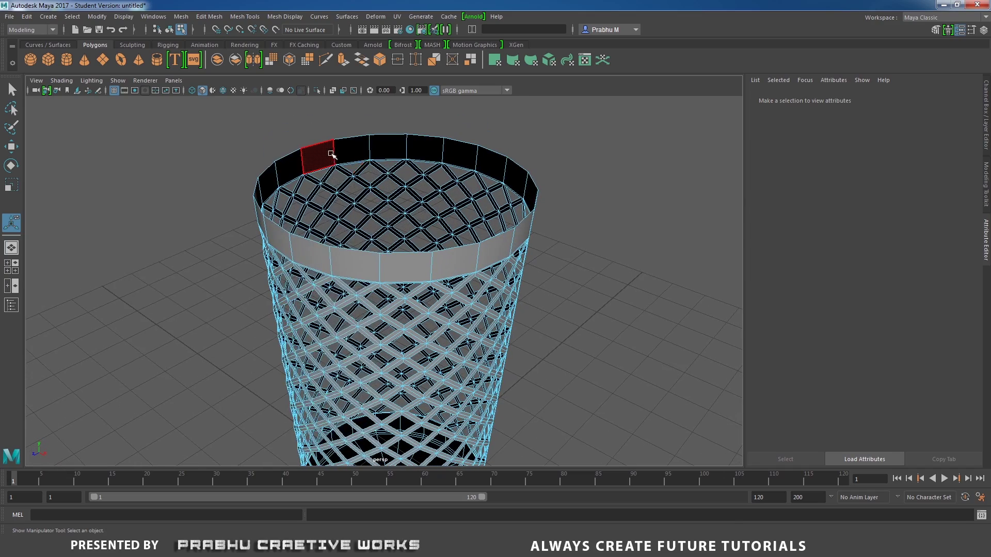
pyautogui.moveTo(316, 154); pyautogui.dragTo(324, 130, button='right')
pyautogui.doubleClick(321, 147)
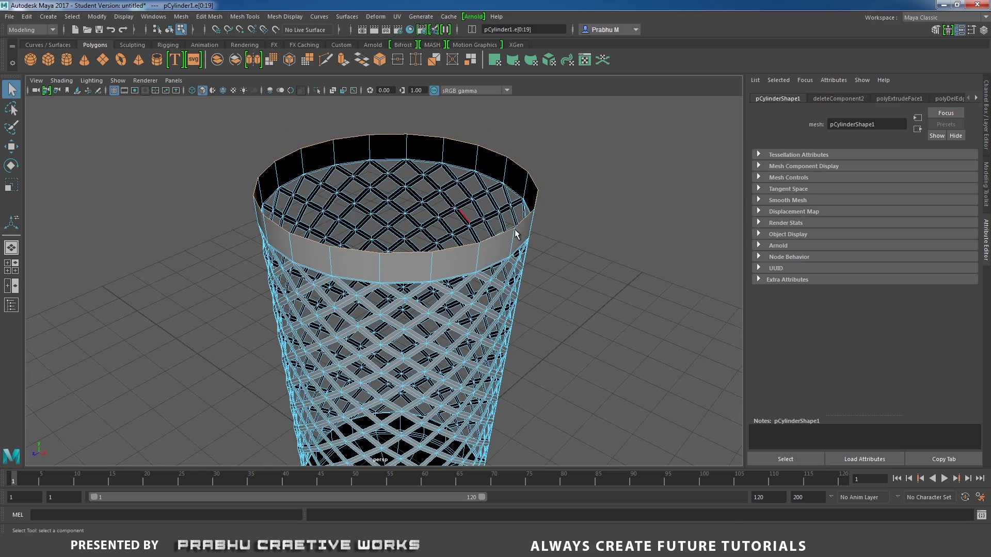
pyautogui.scroll(-3, 521, 230)
pyautogui.keyDown('shift'); pyautogui.moveTo(544, 207); pyautogui.dragTo(545, 223, button='right'); pyautogui.keyUp('shift')
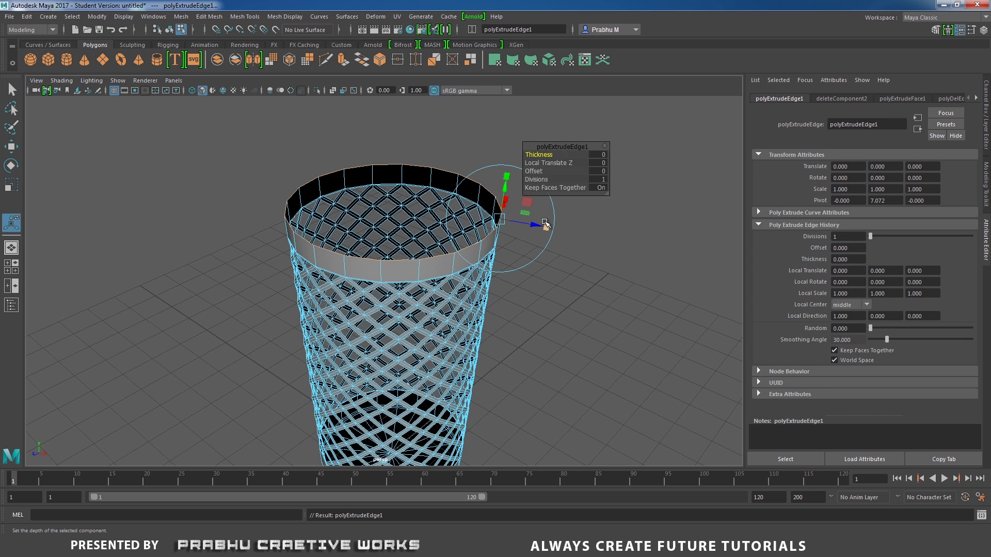
pyautogui.press('w')
pyautogui.moveTo(393, 156); pyautogui.dragTo(393, 143)
pyautogui.press('r')
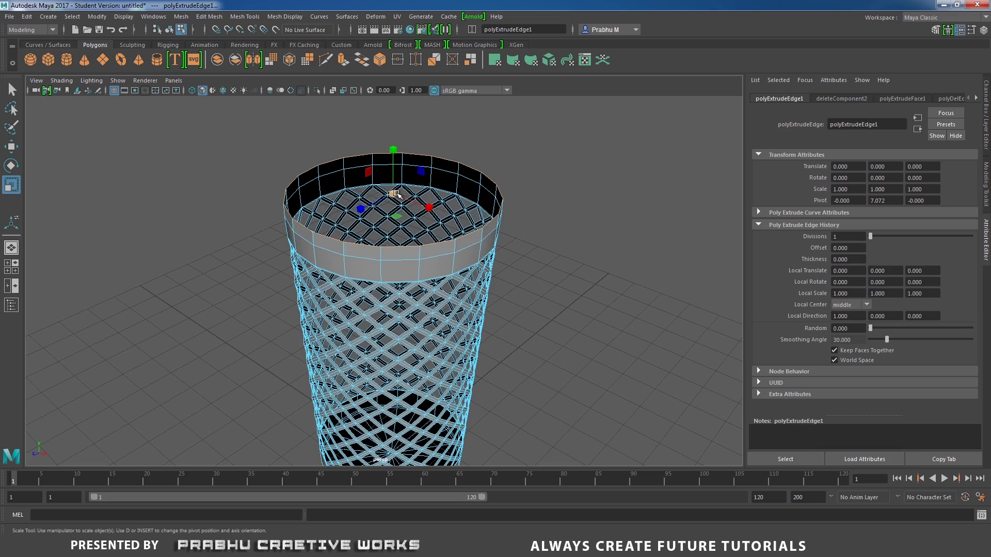
pyautogui.moveTo(396, 194); pyautogui.dragTo(402, 190)
# Step: Bevel the edge loop where the flared lip meets the rim band with a fraction of 0.1 and 2 segments
pyautogui.keyDown('alt'); pyautogui.moveTo(540, 233); pyautogui.dragTo(547, 199, button='middle'); pyautogui.keyUp('alt')
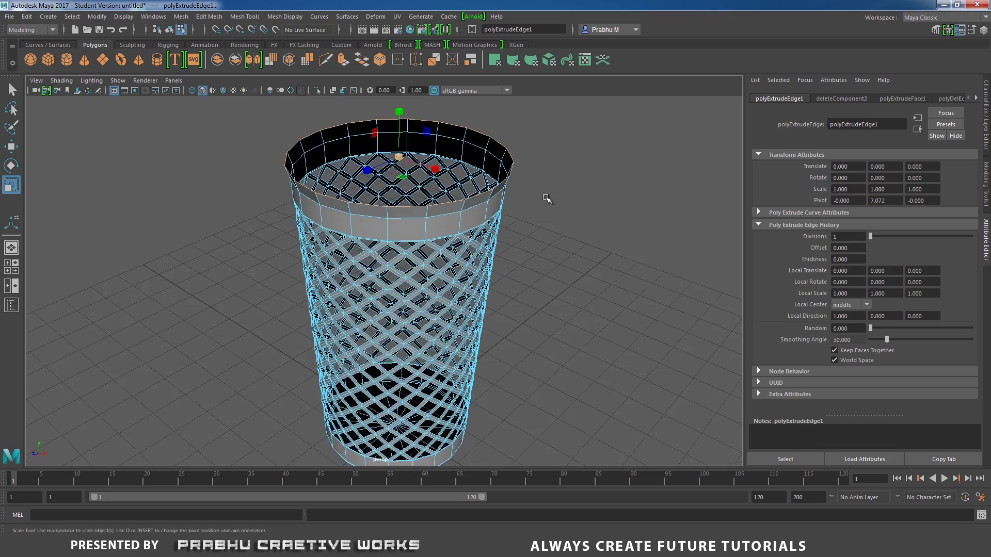
pyautogui.scroll(-4, 546, 200)
pyautogui.scroll(8, 401, 222)
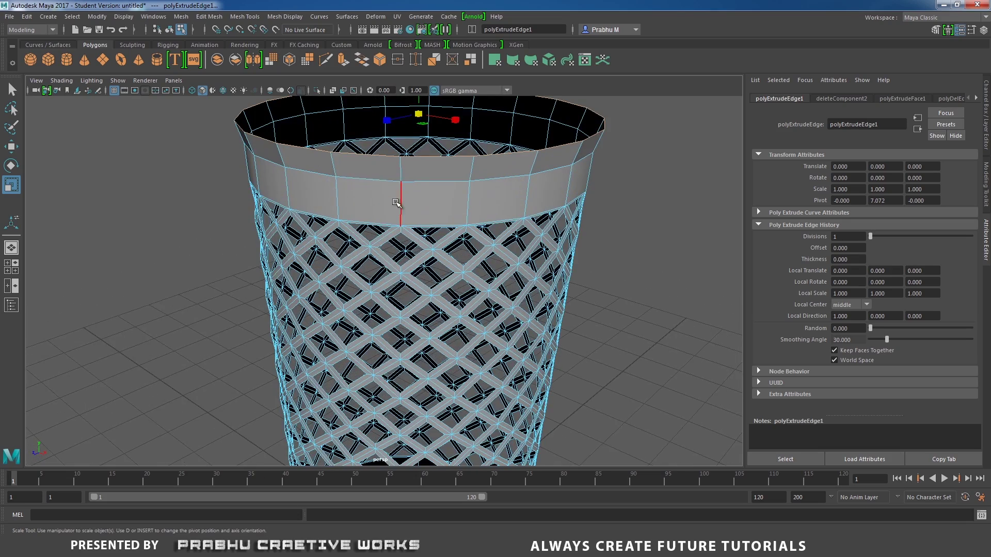
pyautogui.doubleClick(381, 186)
pyautogui.keyDown('shift'); pyautogui.moveTo(426, 208); pyautogui.dragTo(463, 210, button='right'); pyautogui.keyUp('shift')
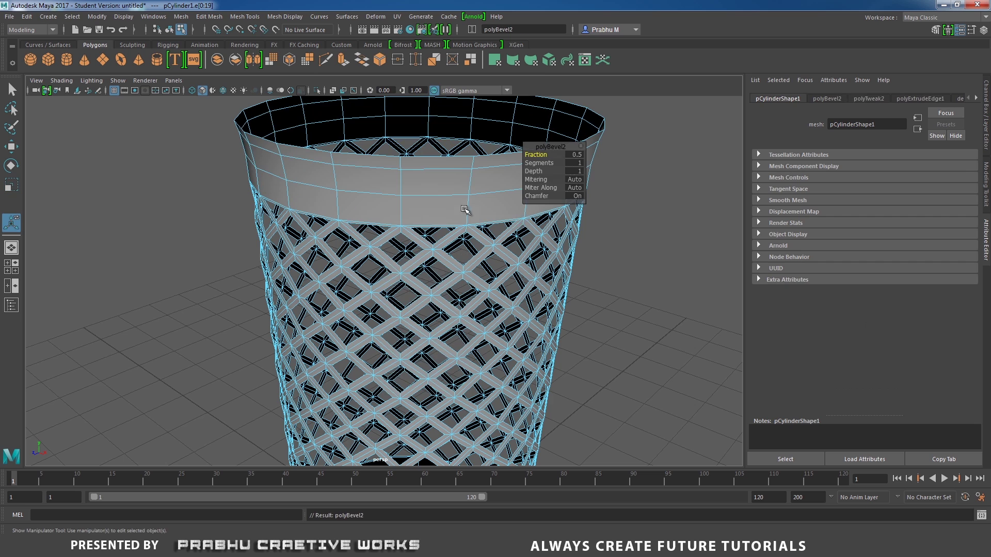
pyautogui.click(542, 162)
pyautogui.moveTo(537, 156)
pyautogui.mouseDown()
pyautogui.moveTo(516, 156)
pyautogui.moveTo(553, 164)
pyautogui.mouseUp()
pyautogui.click(540, 163)
pyautogui.keyDown('alt'); pyautogui.moveTo(391, 183); pyautogui.dragTo(271, 191, button='right'); pyautogui.keyUp('alt')
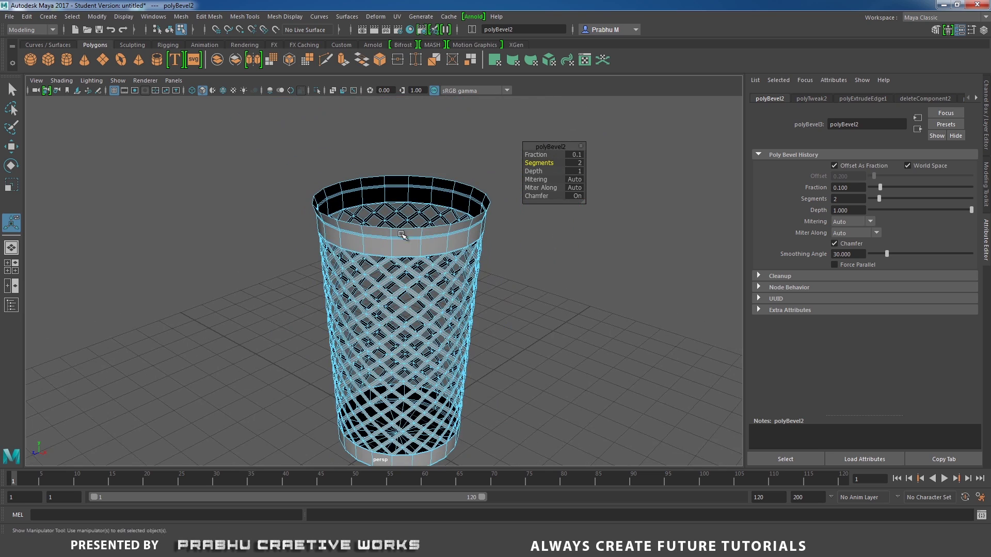
# Step: Return to object mode and extrude the whole basket with a local Z translation of about 0.08 to give it thickness
pyautogui.keyDown('alt'); pyautogui.moveTo(404, 230); pyautogui.dragTo(401, 239); pyautogui.keyUp('alt')
pyautogui.moveTo(421, 189); pyautogui.dragTo(456, 177, button='right')
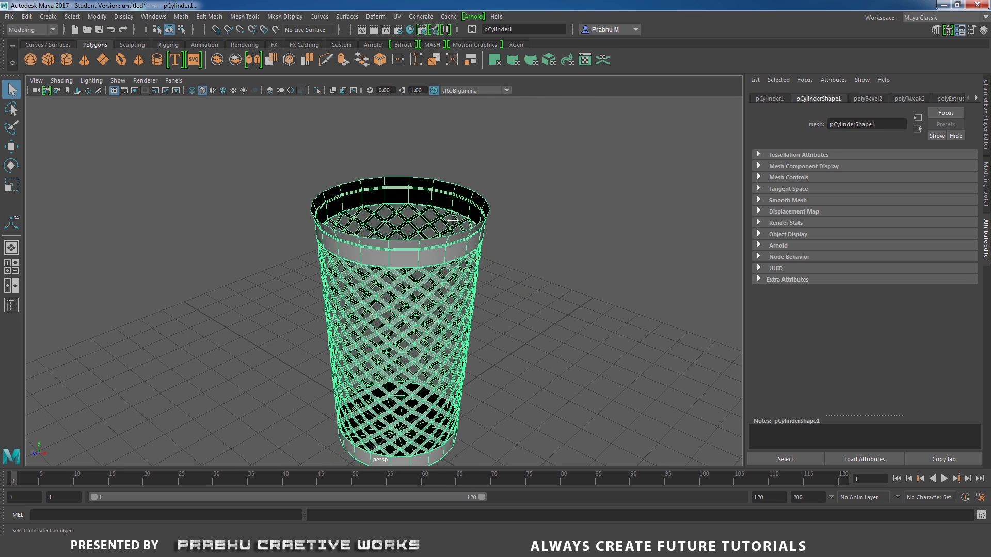
pyautogui.keyDown('alt'); pyautogui.moveTo(510, 259); pyautogui.dragTo(518, 230, button='middle'); pyautogui.keyUp('alt')
pyautogui.keyDown('shift'); pyautogui.rightClick(521, 227); pyautogui.keyUp('shift')
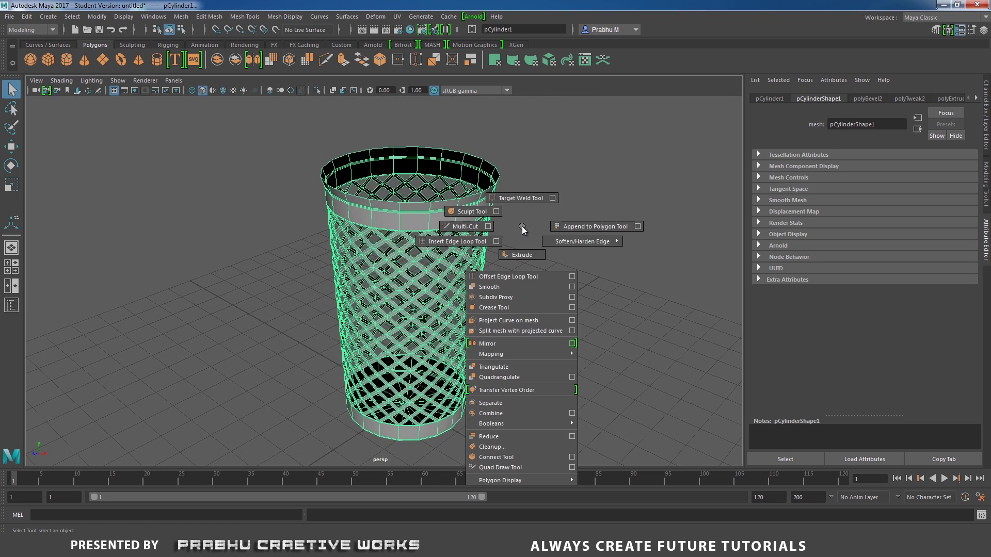
pyautogui.click(521, 255)
pyautogui.moveTo(505, 418); pyautogui.dragTo(492, 417)
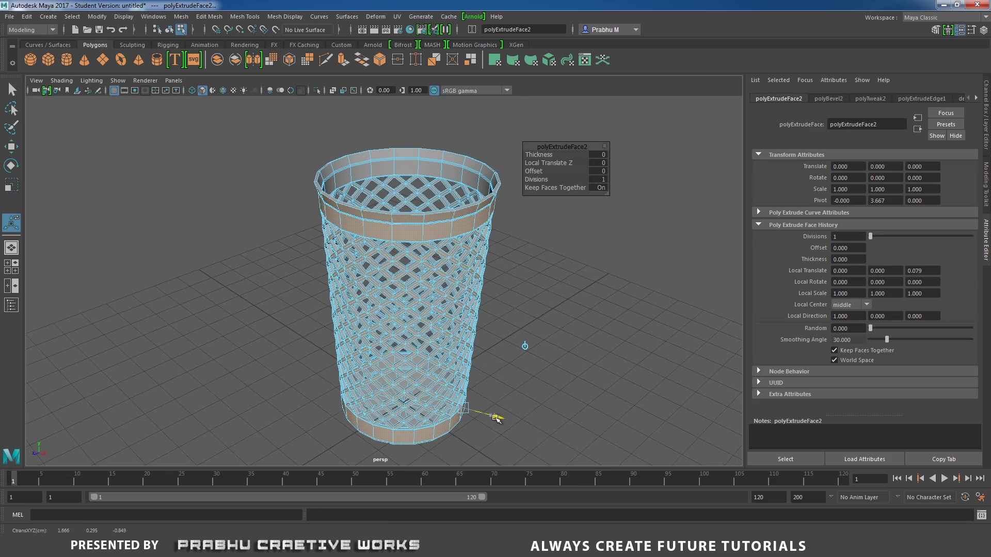
# Step: Bevel the outer top edge loop of the flared lip with a fraction of 0.2 and 2 segments
pyautogui.scroll(6, 493, 349)
pyautogui.keyDown('alt'); pyautogui.moveTo(351, 121); pyautogui.dragTo(367, 251, button='middle'); pyautogui.keyUp('alt')
pyautogui.moveTo(366, 251); pyautogui.dragTo(365, 222, button='right')
pyautogui.doubleClick(353, 238)
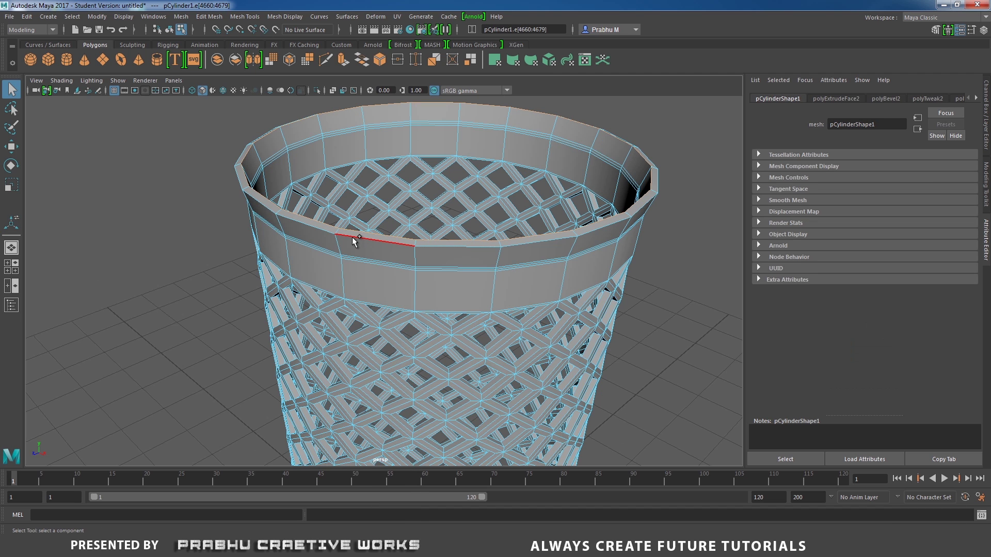
pyautogui.click(352, 237)
pyautogui.keyDown('shift'); pyautogui.moveTo(388, 255); pyautogui.dragTo(416, 258, button='right'); pyautogui.keyUp('shift')
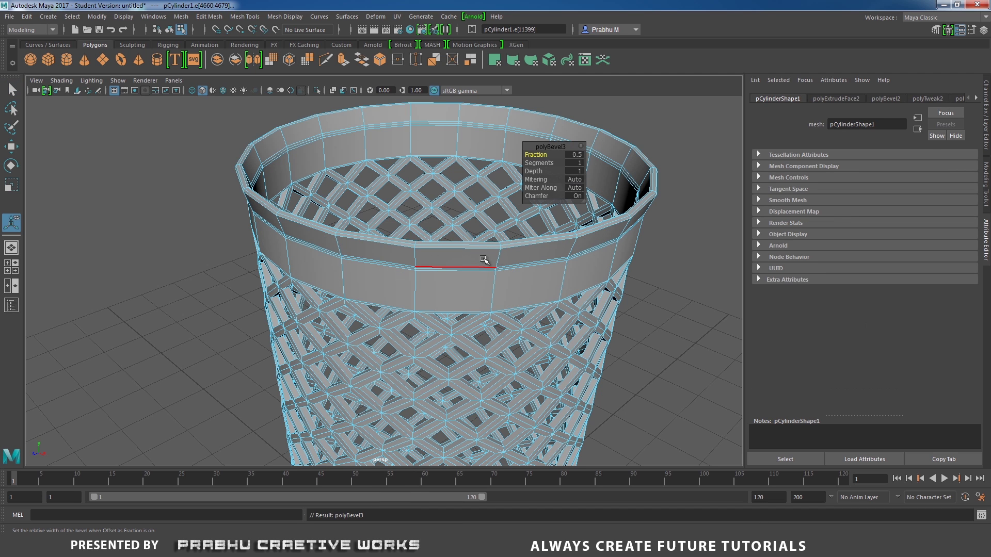
pyautogui.write('0')
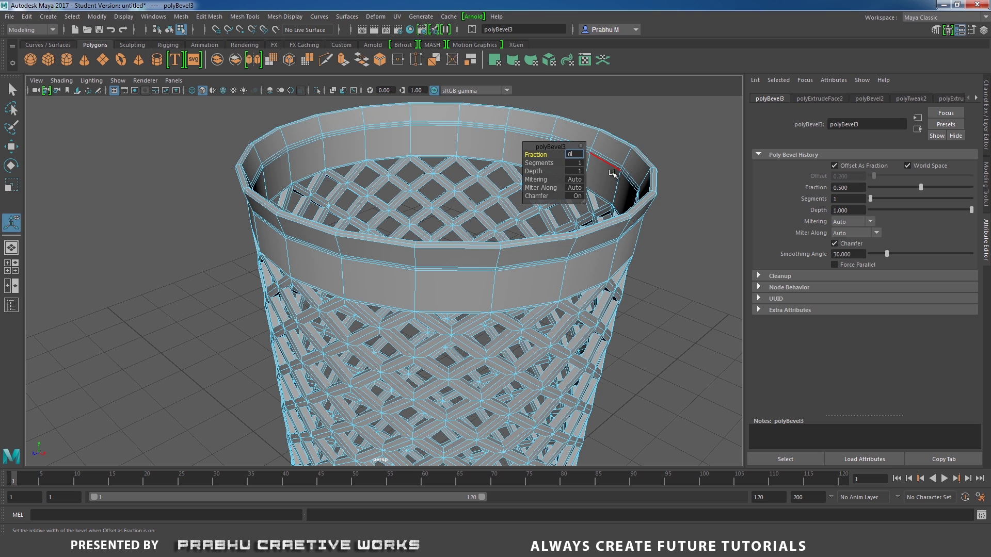
pyautogui.write('.1')
pyautogui.press('Return')
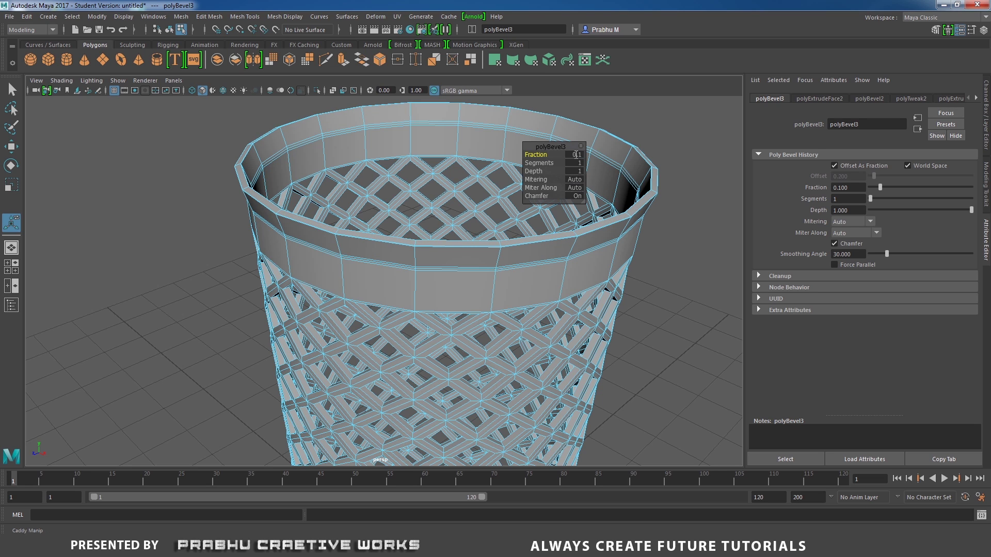
pyautogui.write('0.2')
pyautogui.press('Return')
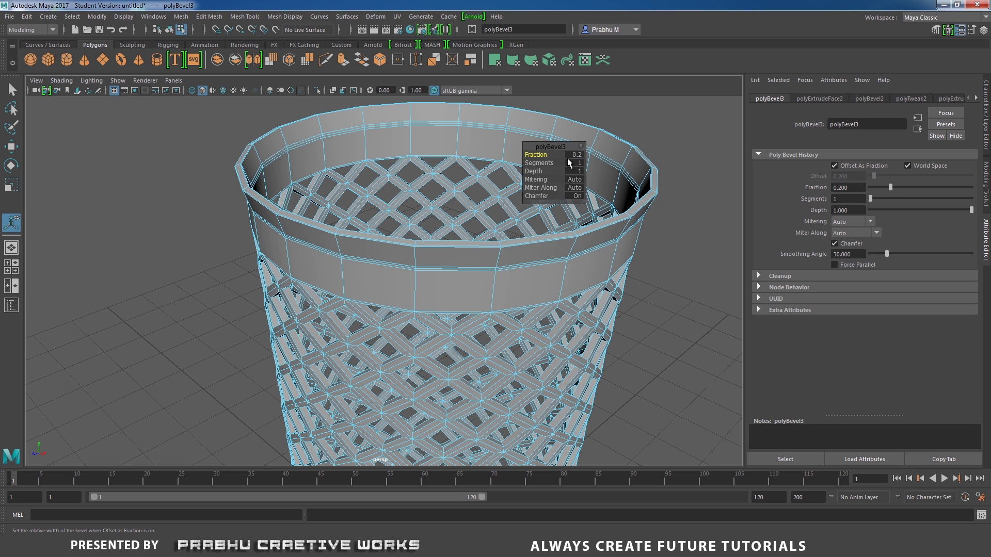
pyautogui.click(578, 163)
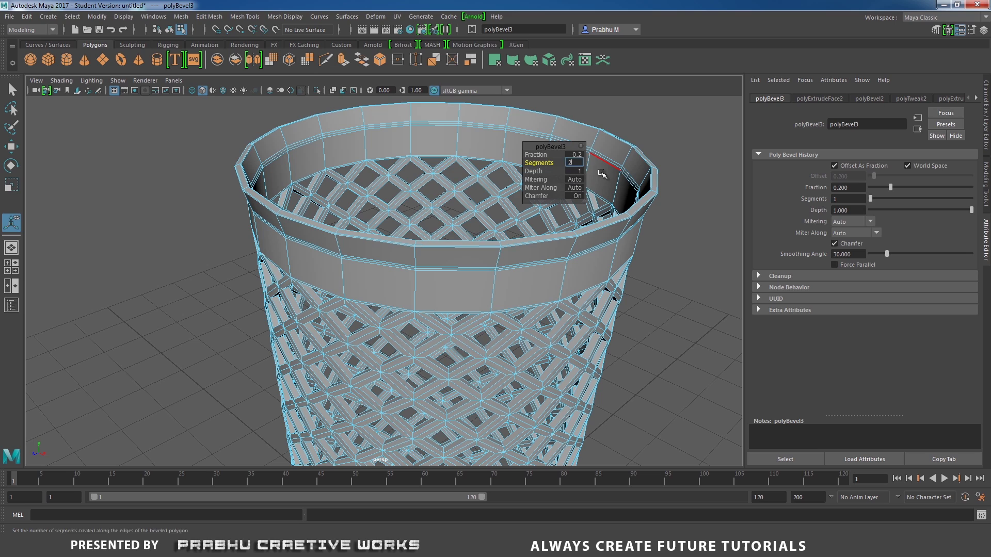
pyautogui.write('2')
pyautogui.press('Return')
# Step: Return to object mode, turn on the smooth mesh preview for the whole basket and deselect it
pyautogui.moveTo(438, 142); pyautogui.dragTo(485, 125, button='right')
pyautogui.keyDown('alt'); pyautogui.moveTo(590, 165); pyautogui.dragTo(421, 194, button='right'); pyautogui.keyUp('alt')
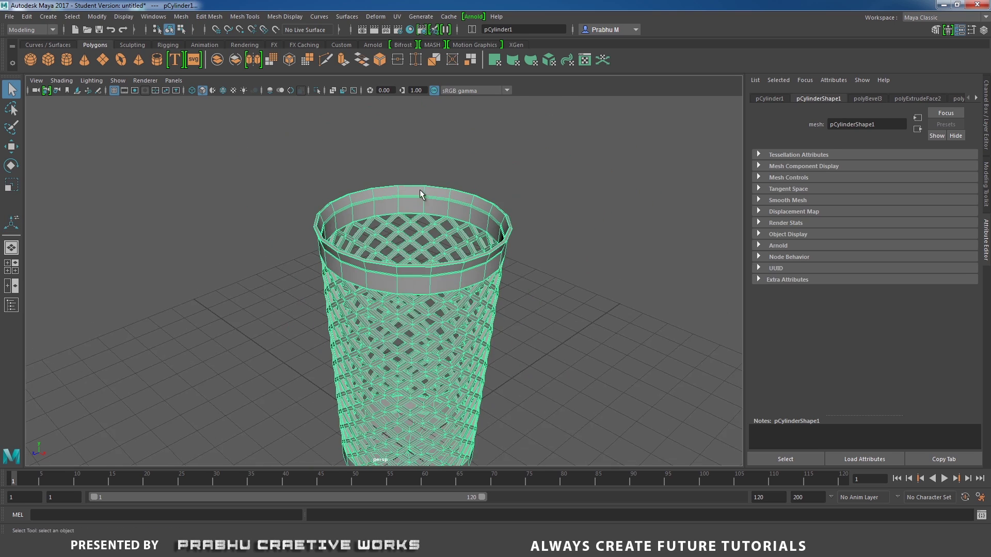
pyautogui.keyDown('alt'); pyautogui.moveTo(421, 194); pyautogui.dragTo(482, 234); pyautogui.keyUp('alt')
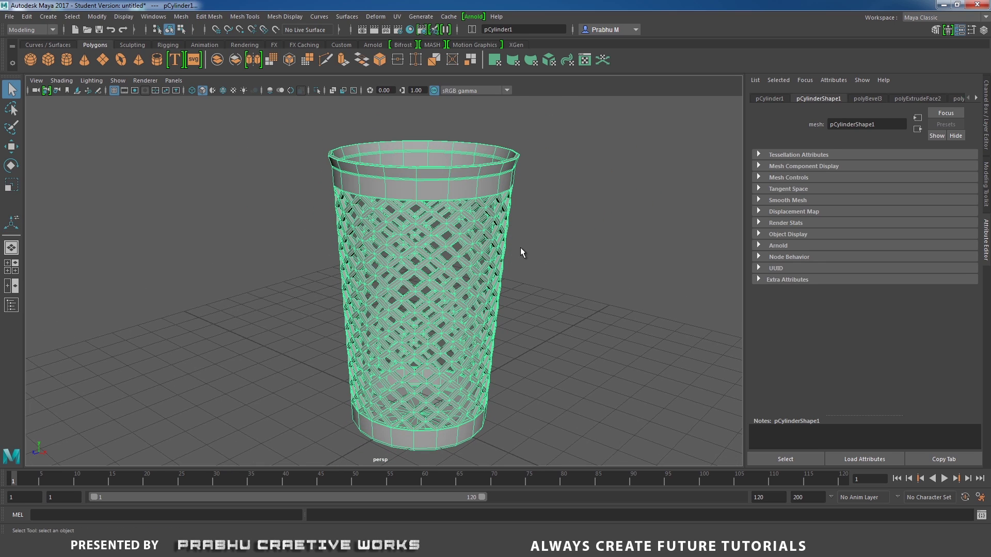
pyautogui.press('3')
pyautogui.click(570, 251)
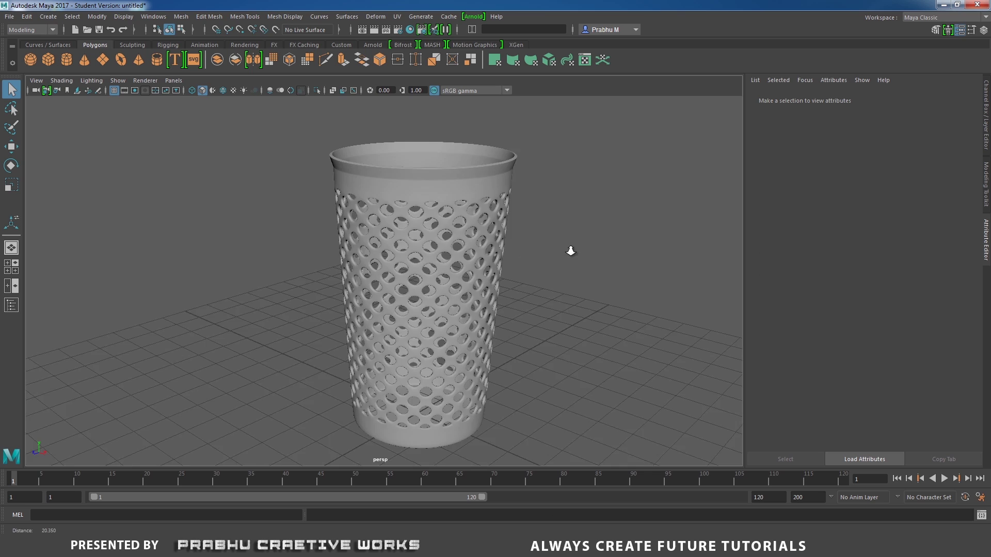
# Step: Inspect the smoothed basket's lattice openings and rim up close, both with and without its wireframe highlighted
pyautogui.keyDown('alt'); pyautogui.moveTo(570, 250); pyautogui.dragTo(459, 222, button='right'); pyautogui.keyUp('alt')
pyautogui.keyDown('alt'); pyautogui.moveTo(459, 221); pyautogui.dragTo(407, 222); pyautogui.keyUp('alt')
pyautogui.keyDown('alt'); pyautogui.moveTo(408, 221); pyautogui.dragTo(573, 315, button='right'); pyautogui.keyUp('alt')
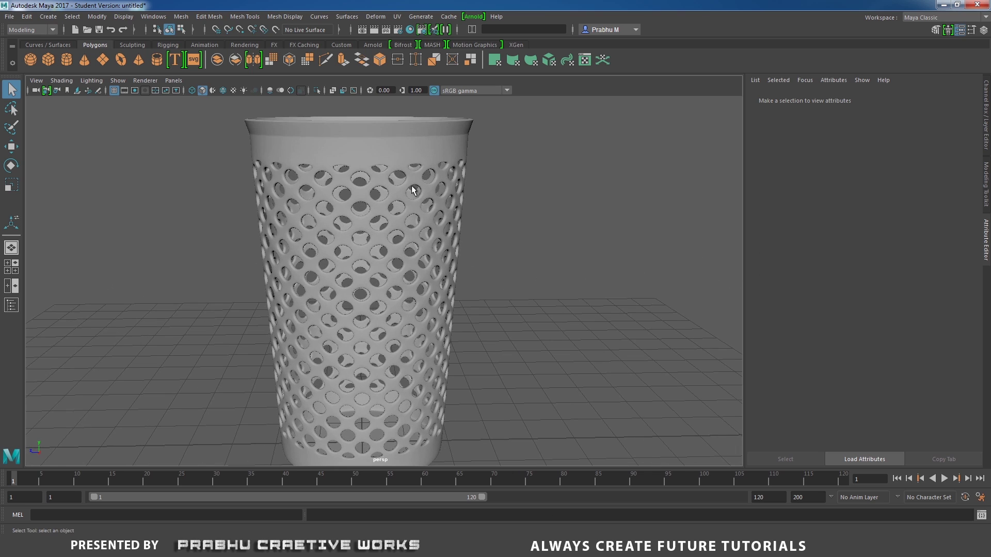
pyautogui.click(417, 200)
pyautogui.keyDown('alt'); pyautogui.moveTo(417, 200); pyautogui.dragTo(412, 222); pyautogui.keyUp('alt')
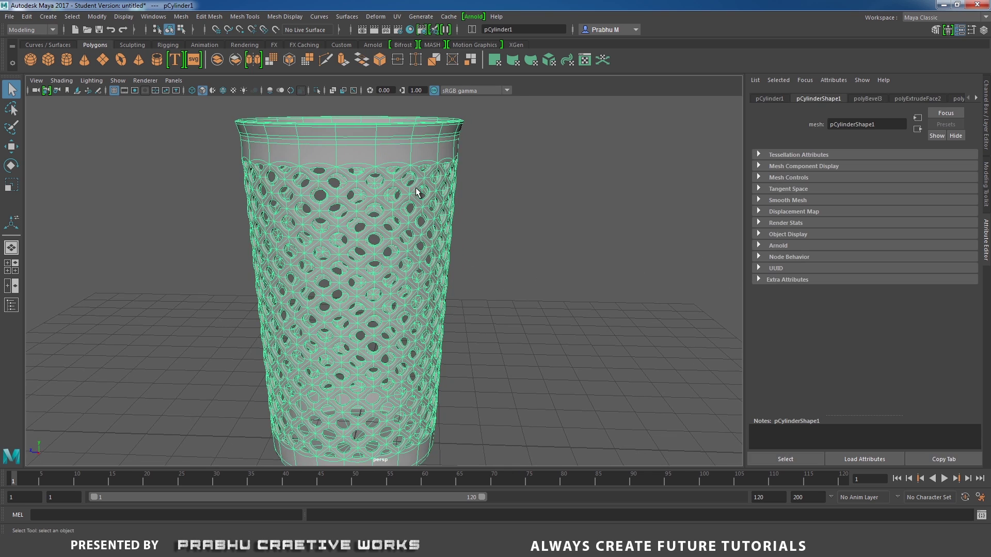
pyautogui.click(532, 180)
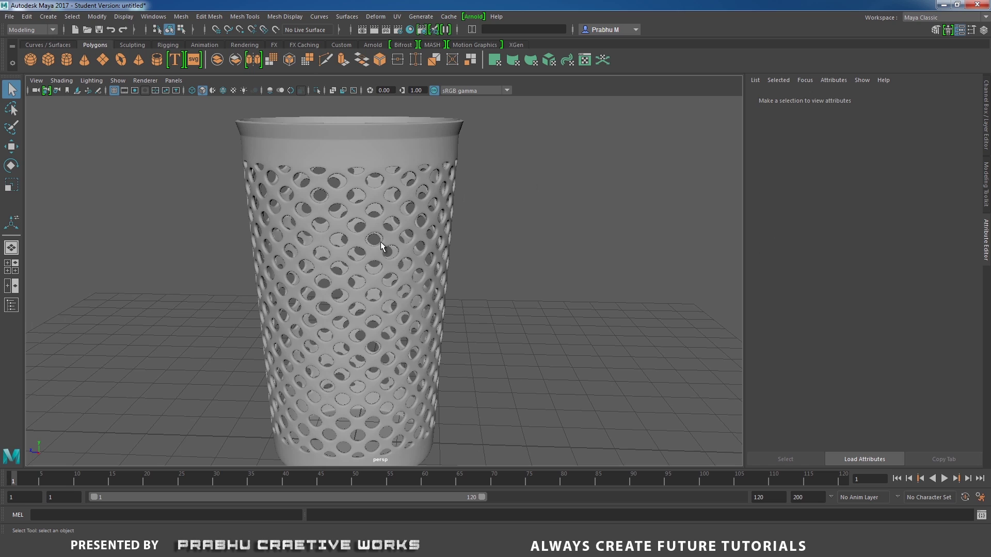
pyautogui.click(388, 256)
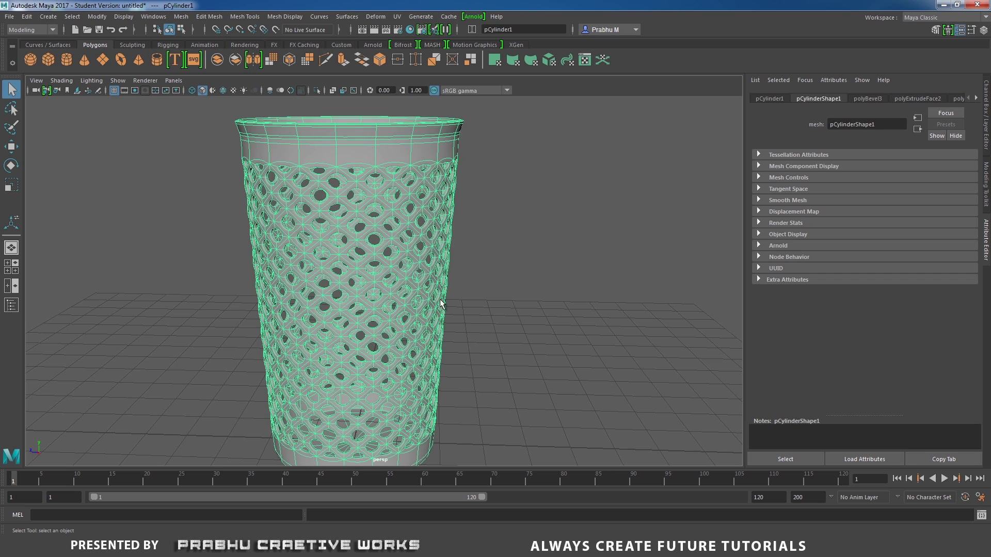
# Step: Switch to the Complex Shape 6 reference image in Windows Photo Viewer, return to Maya and compare the whole smoothed basket with it
pyautogui.click(539, 546)
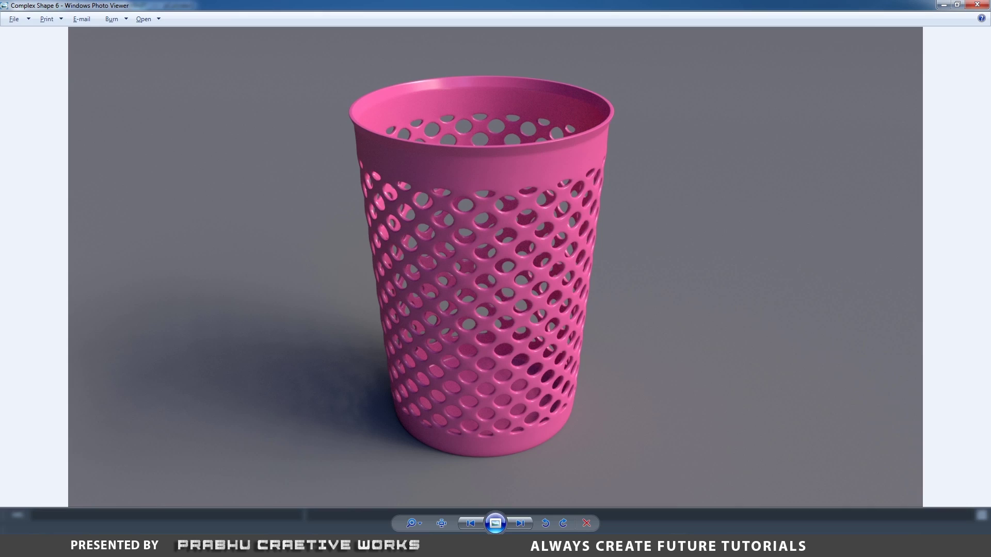
pyautogui.click(541, 546)
pyautogui.scroll(-3, 475, 321)
pyautogui.keyDown('alt'); pyautogui.moveTo(475, 321); pyautogui.dragTo(499, 332); pyautogui.keyUp('alt')
pyautogui.scroll(2, 536, 305)
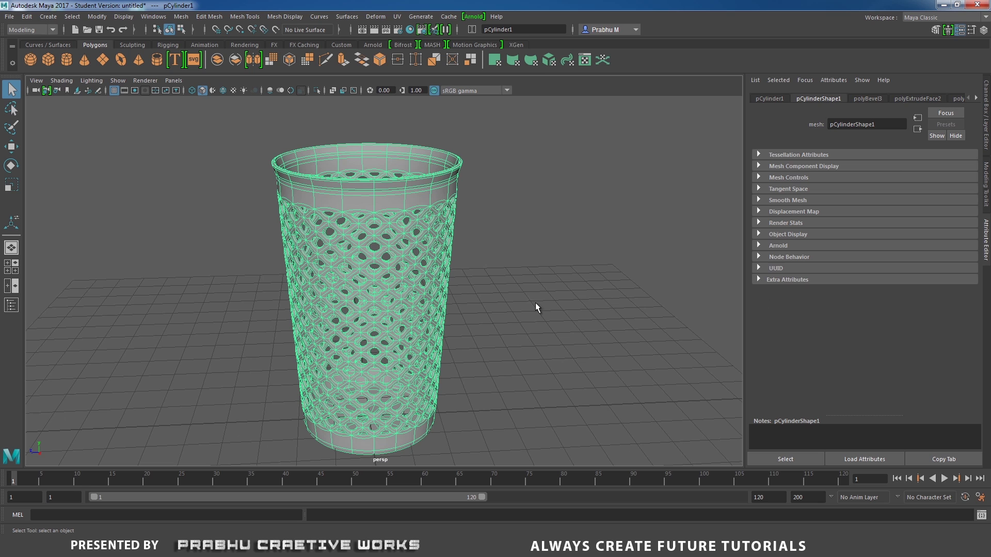
pyautogui.click(540, 285)
pyautogui.click(371, 253)
pyautogui.click(196, 209)
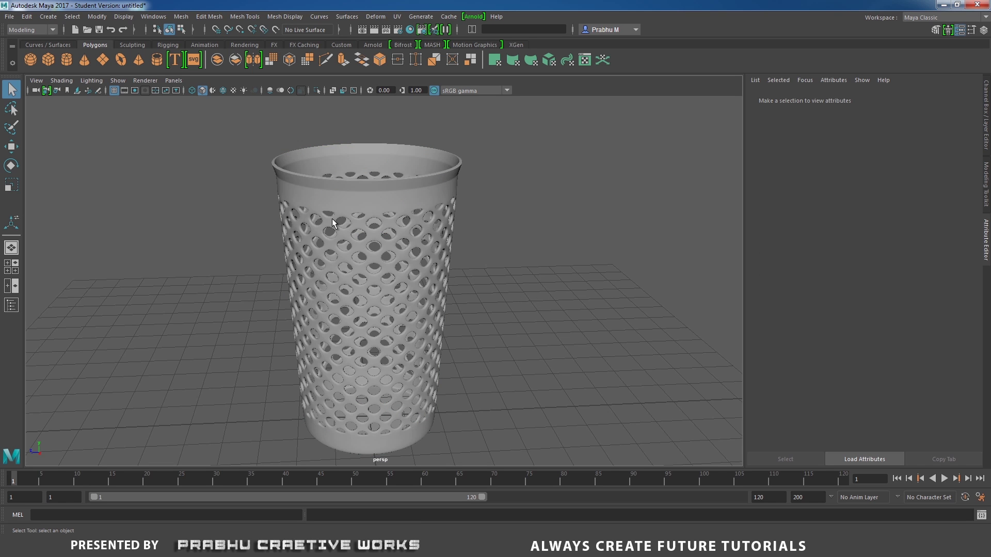
pyautogui.click(383, 221)
pyautogui.click(259, 198)
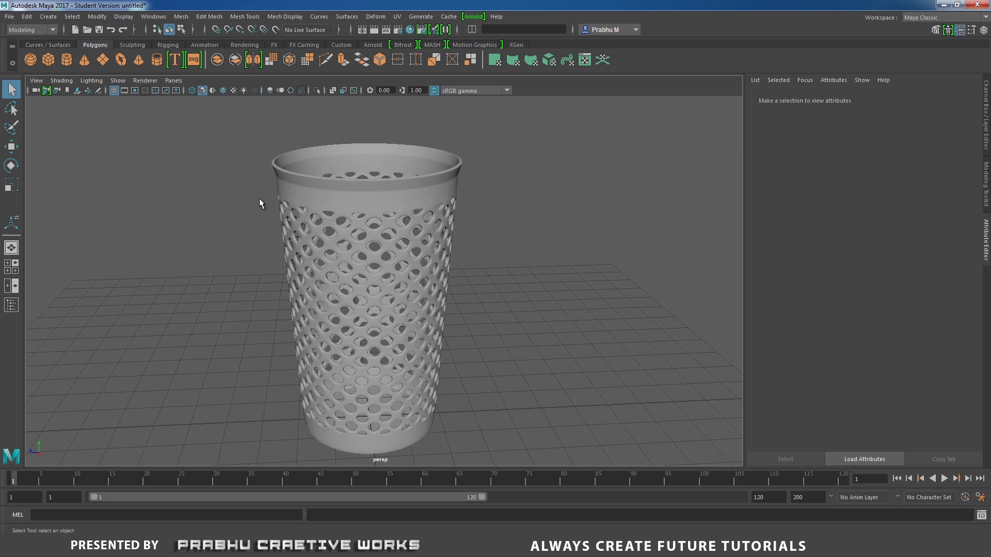